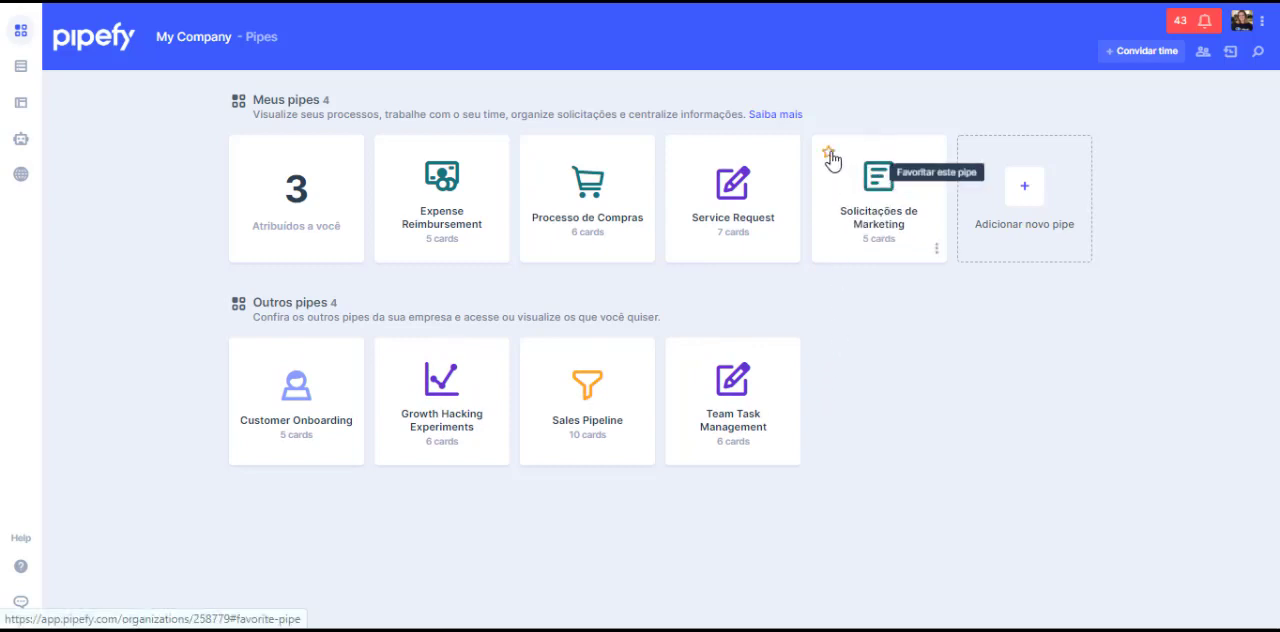
Step: Mark the Solicitações de Marketing pipe as a favourite and select the assigned-tasks card
{"action": "left_click", "coordinate": [829, 155]}
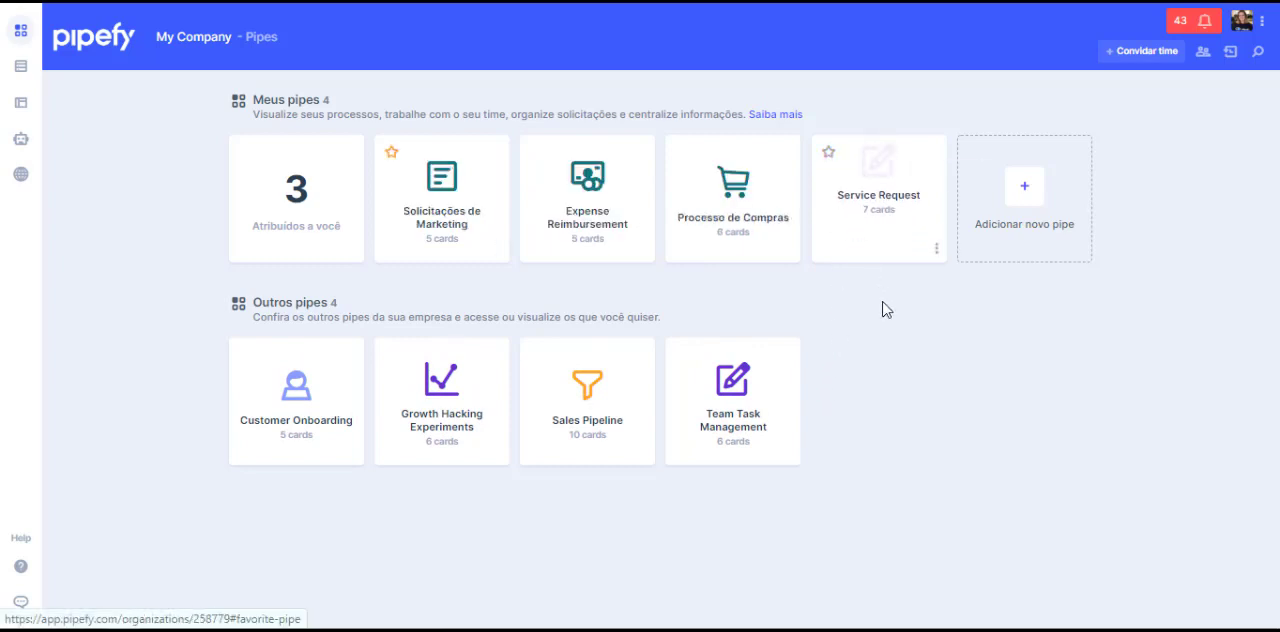
{"action": "left_click", "coordinate": [323, 222]}
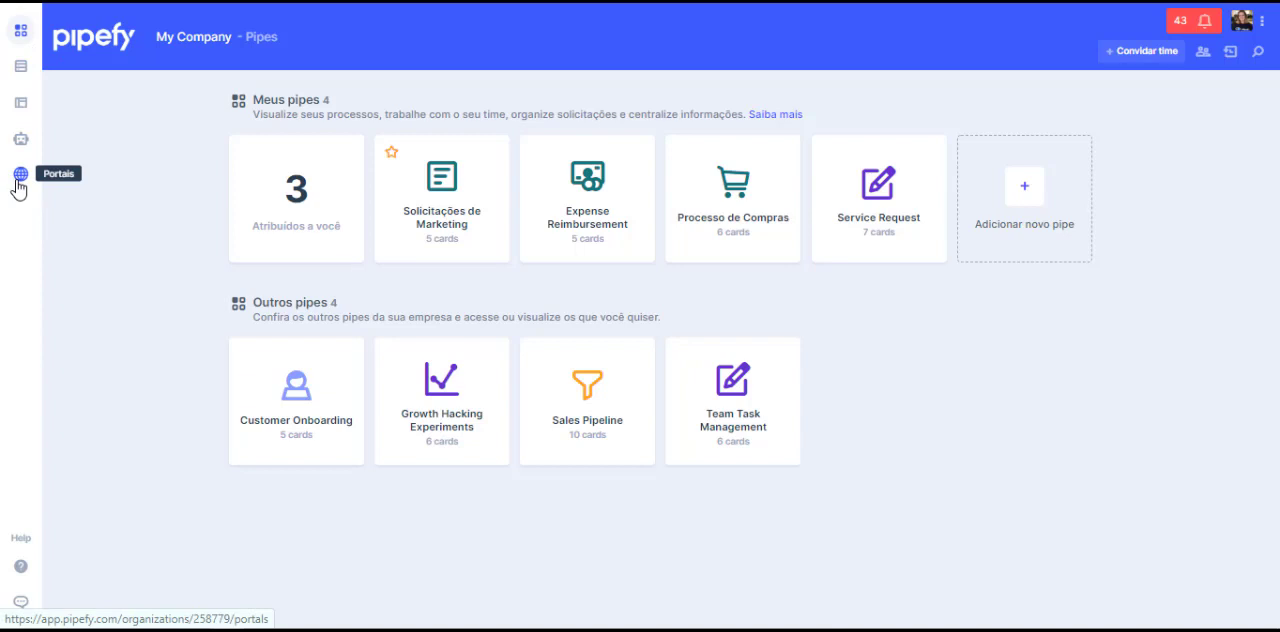
Step: Look at the help and support chat options and at the company's notifications and account options
{"action": "left_click", "coordinate": [23, 566]}
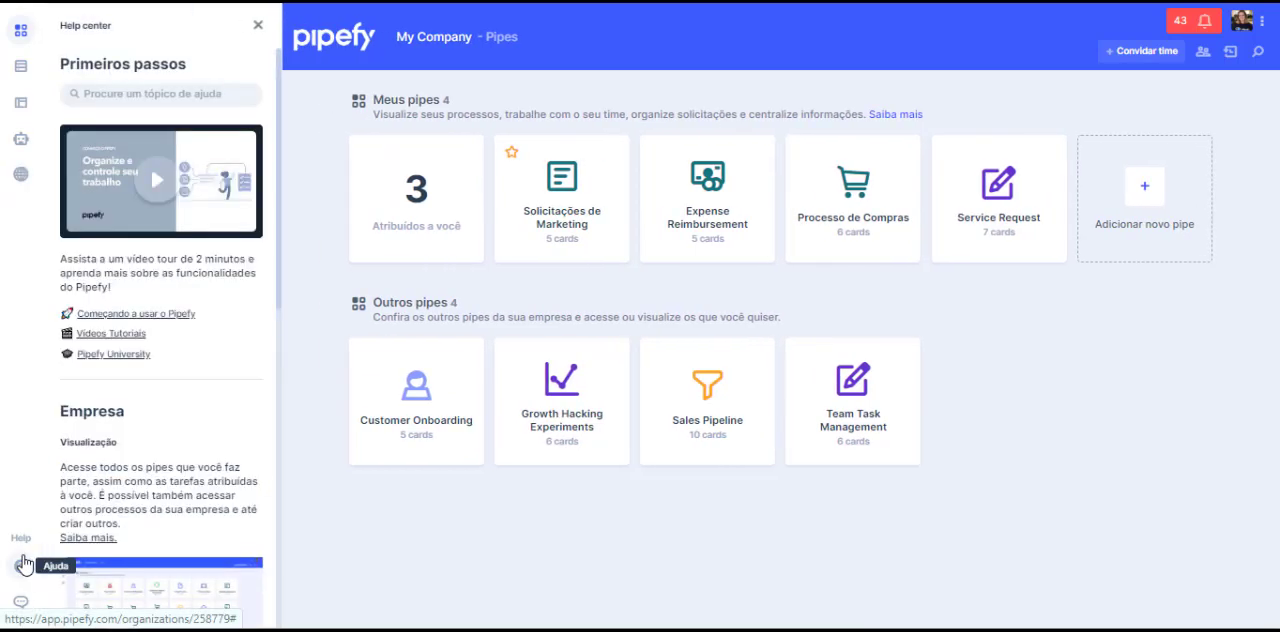
{"action": "left_click", "coordinate": [23, 601]}
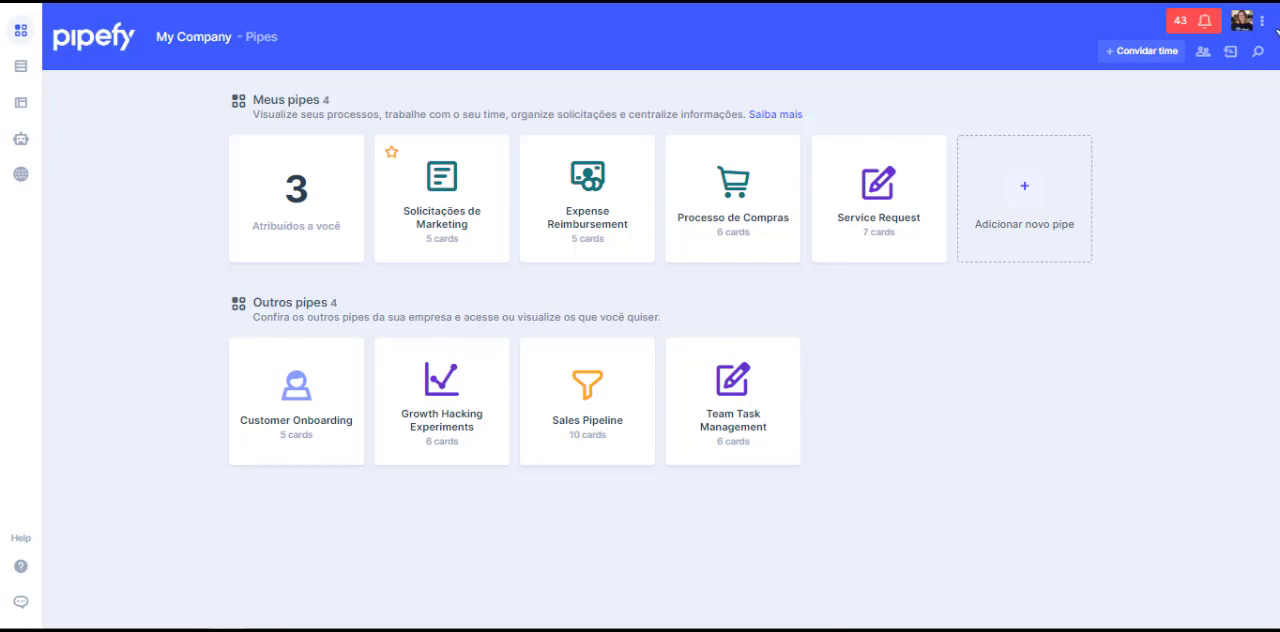
{"action": "left_click", "coordinate": [1200, 32]}
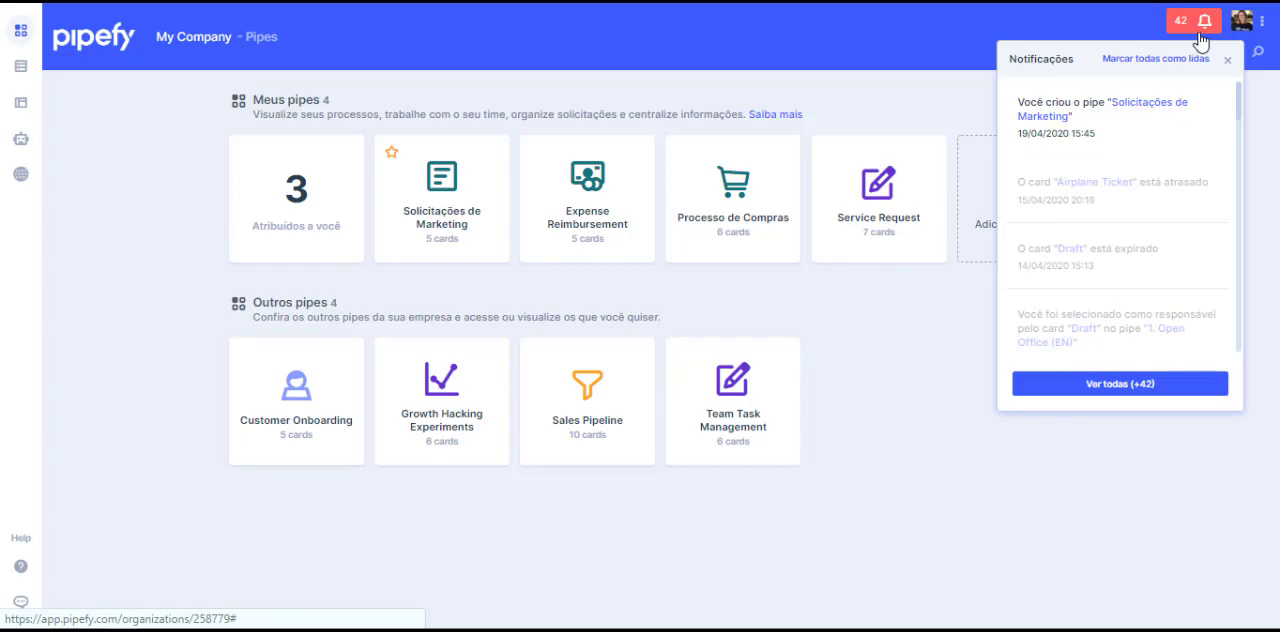
{"action": "left_click", "coordinate": [1201, 38]}
{"action": "left_click", "coordinate": [1244, 24]}
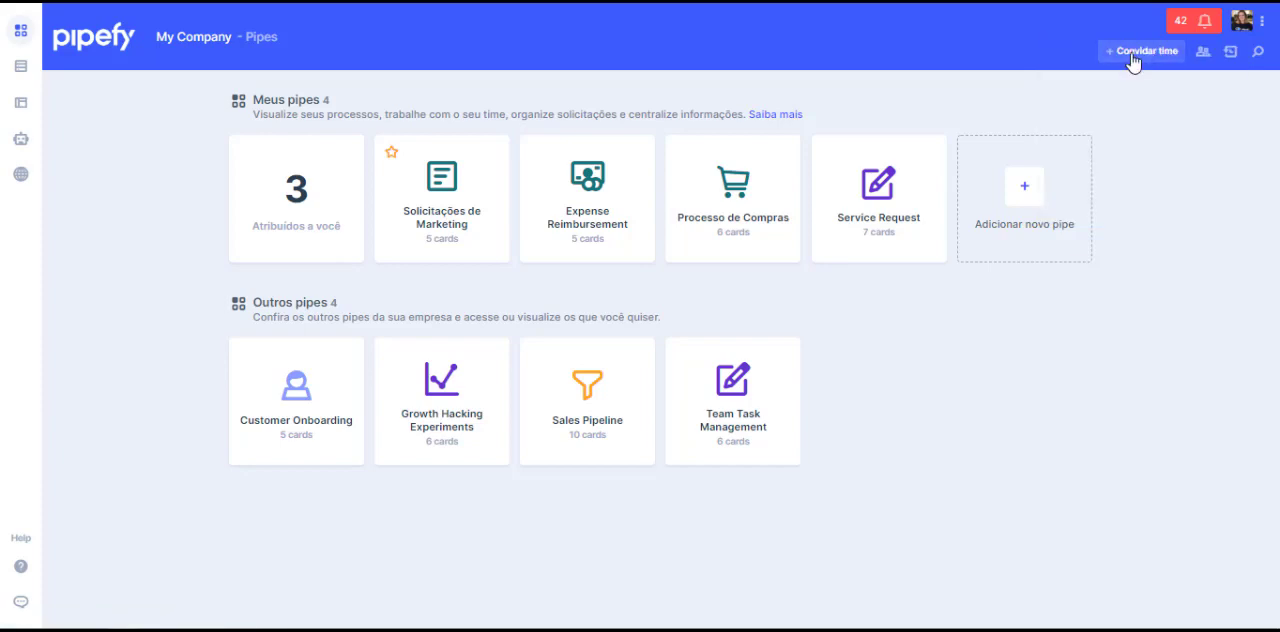
Step: View the company's member list and the role options of a member
{"action": "left_click", "coordinate": [1203, 51]}
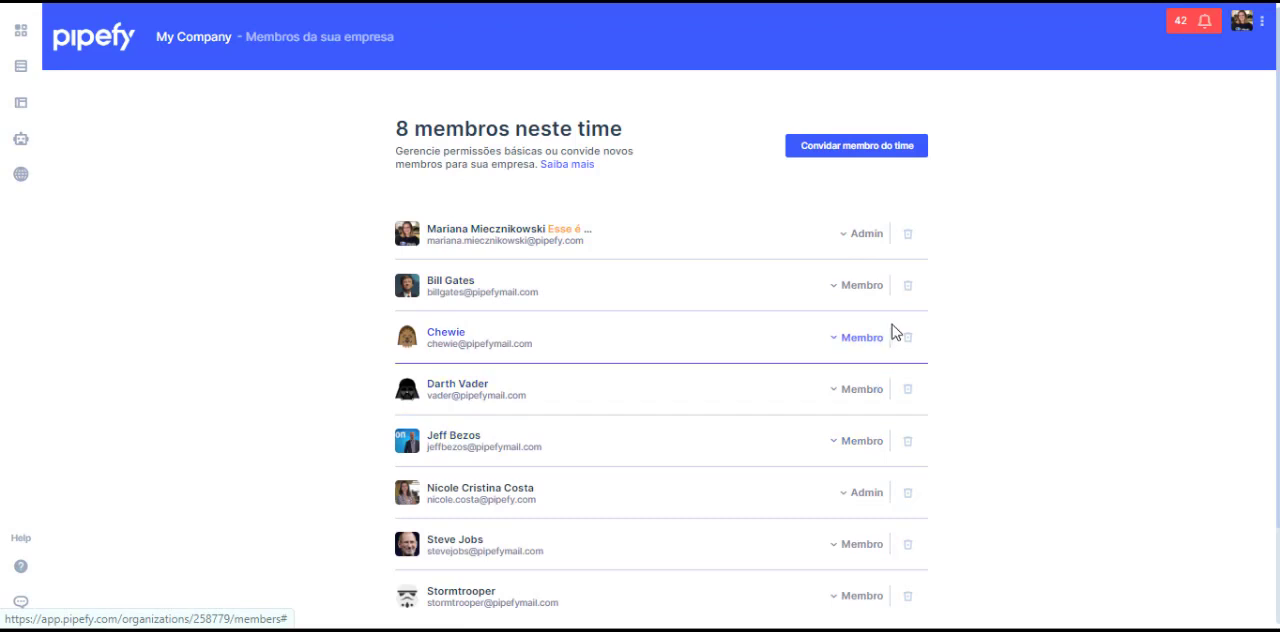
{"action": "left_click", "coordinate": [862, 286]}
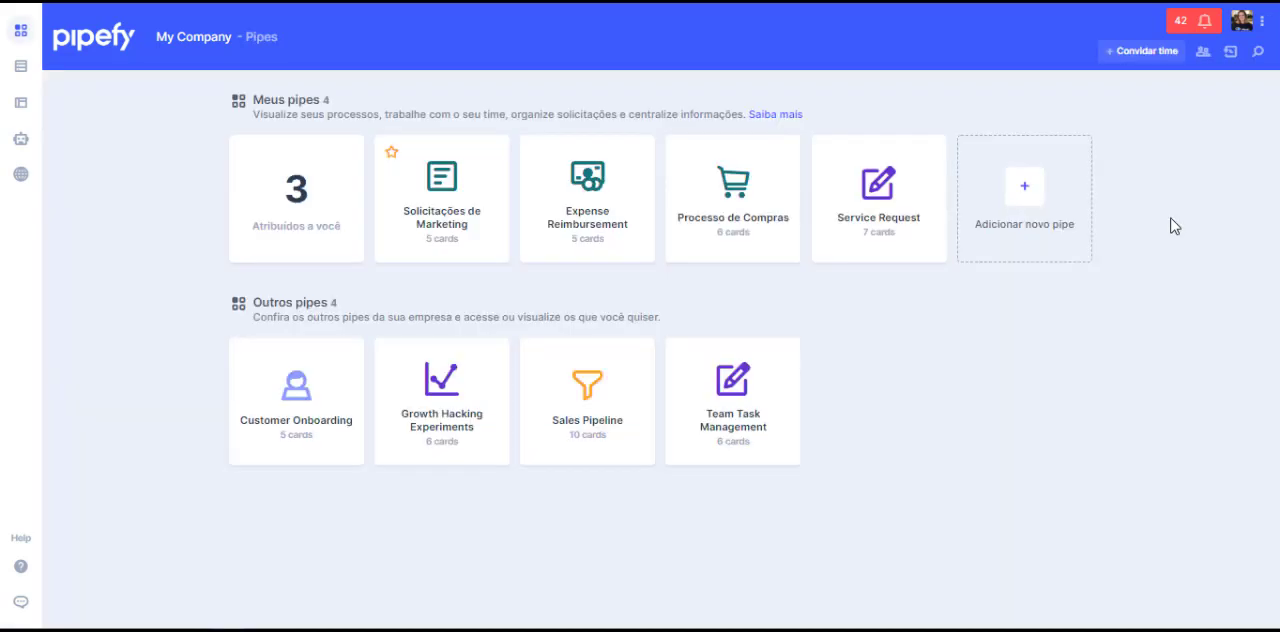
Step: View the company's activity history and the pipe search
{"action": "left_click", "coordinate": [1231, 52]}
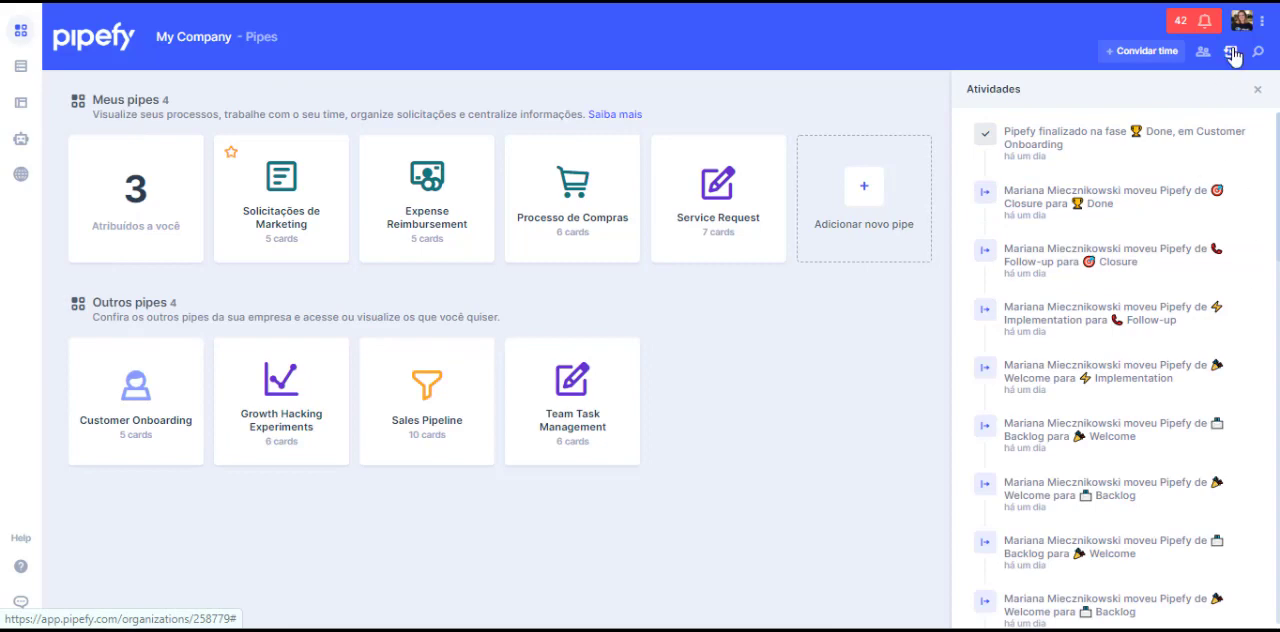
{"action": "left_click", "coordinate": [1233, 55]}
{"action": "left_click", "coordinate": [1259, 52]}
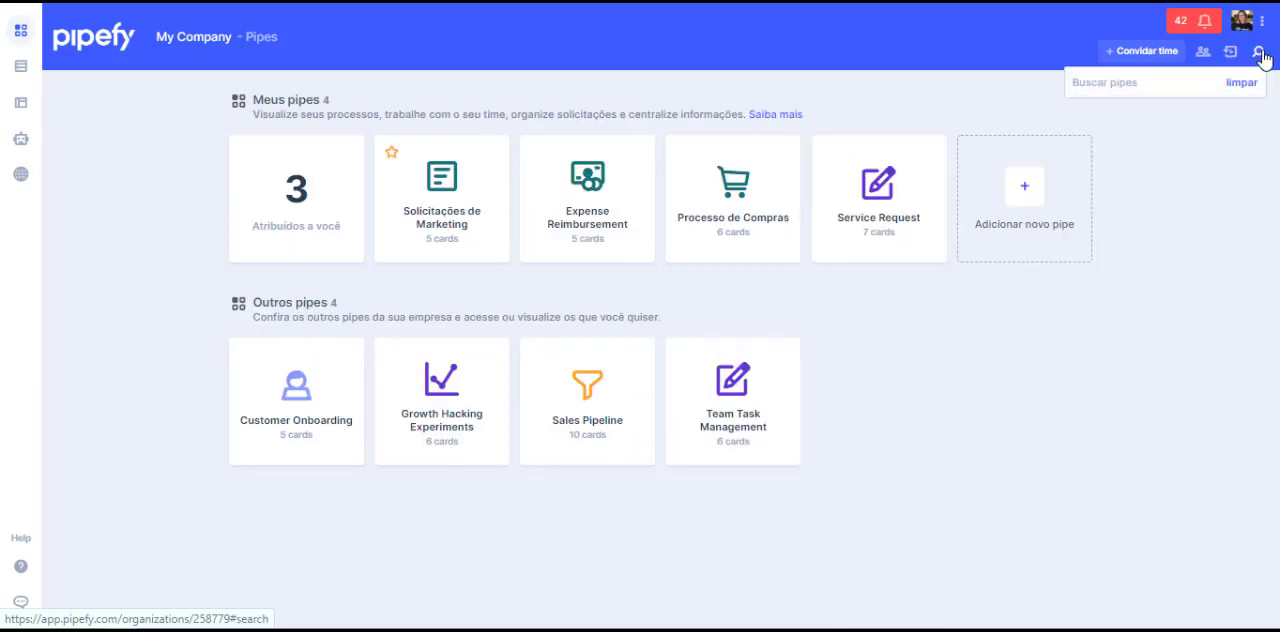
Step: Open the Processo de Compras pipe and view the options of the Cotação phase
{"action": "left_click", "coordinate": [471, 213]}
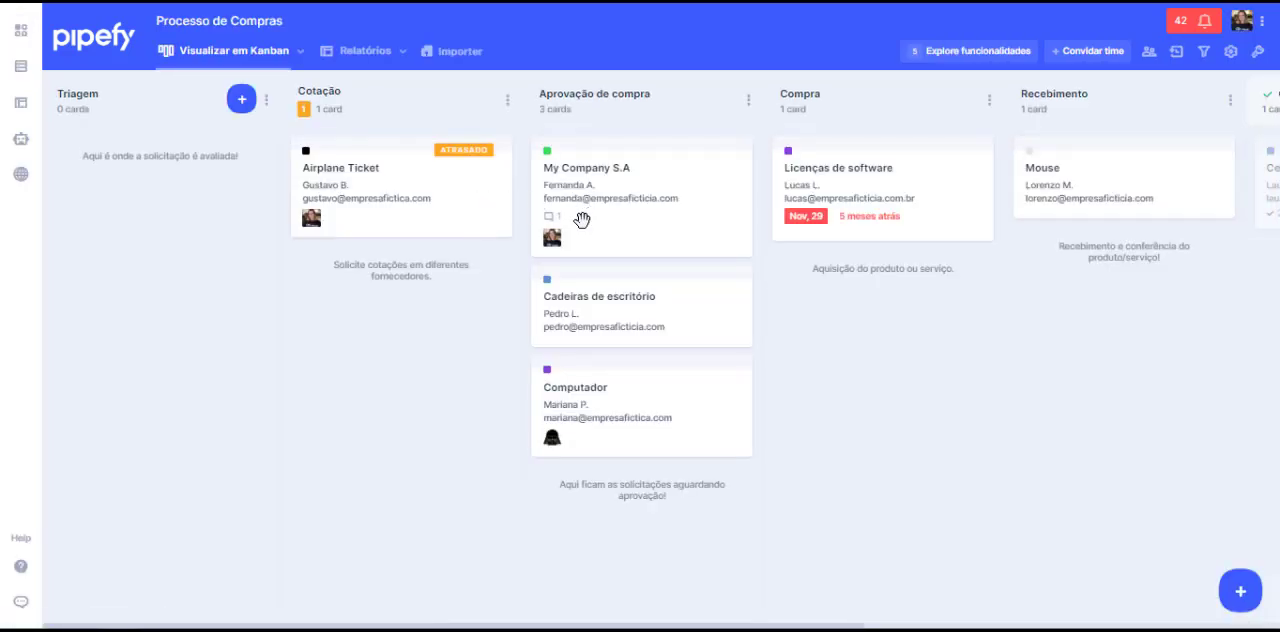
{"action": "left_click", "coordinate": [507, 100]}
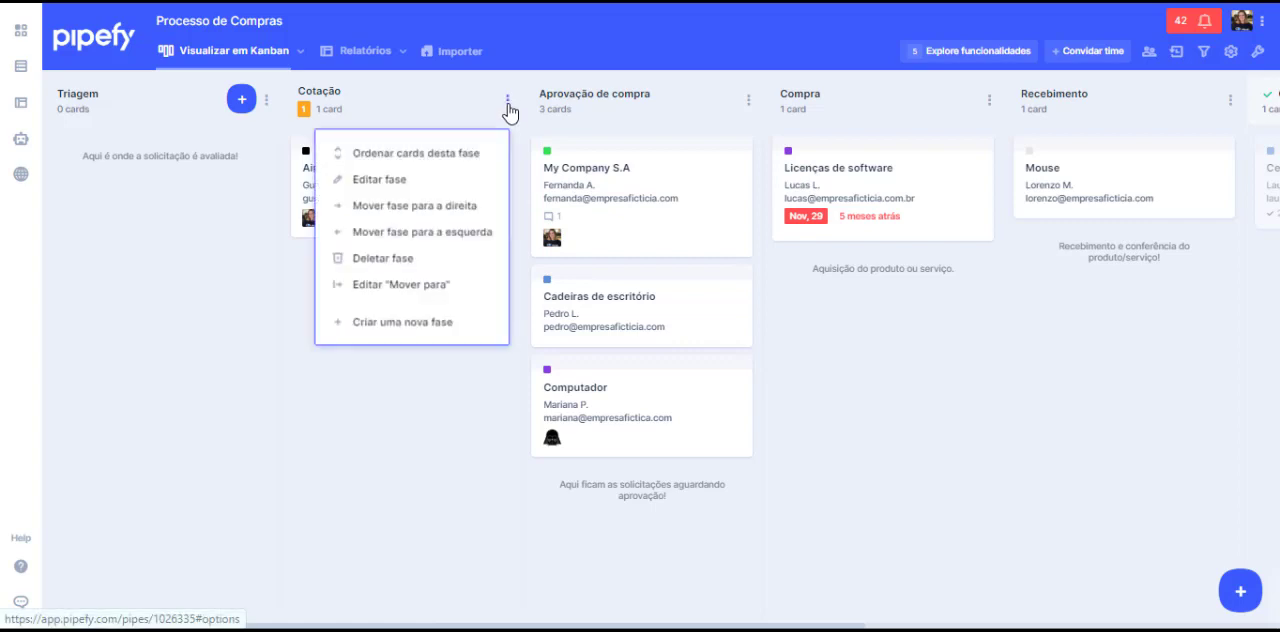
{"action": "left_click", "coordinate": [460, 403]}
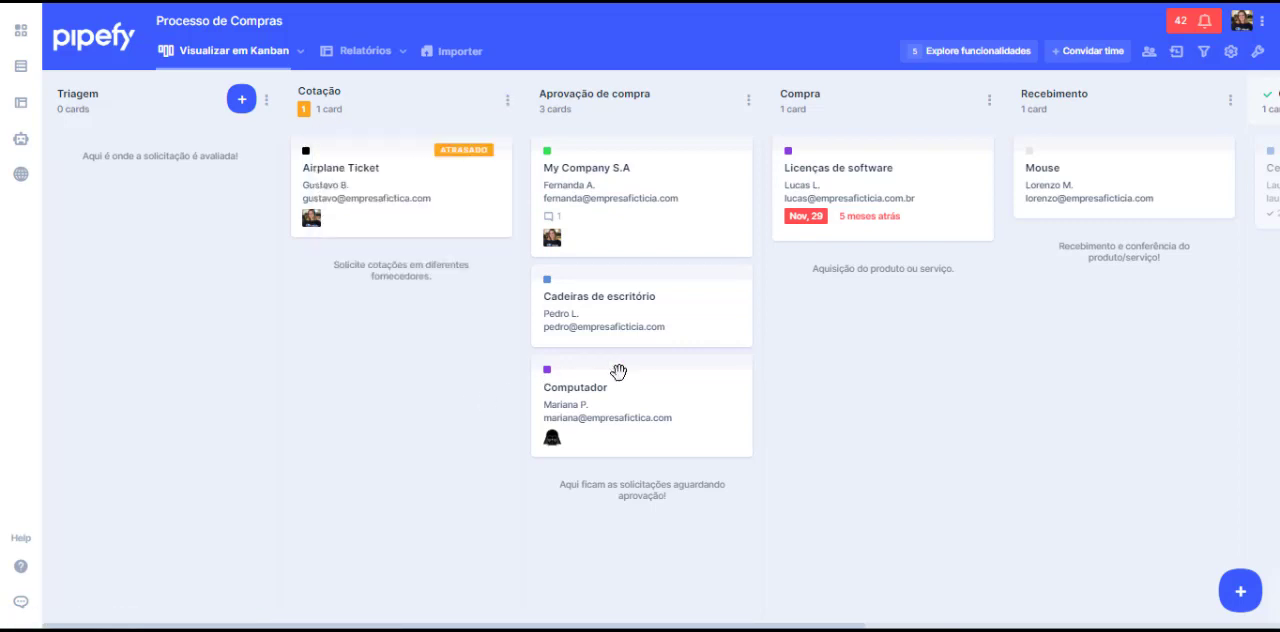
Step: Look through the pipe's phases and view modes, its activity history and its card filters
{"action": "left_click_drag", "start_coordinate": [1067, 363], "coordinate": [463, 397]}
{"action": "left_click", "coordinate": [300, 51]}
{"action": "left_click", "coordinate": [262, 95]}
{"action": "left_click", "coordinate": [1177, 53]}
{"action": "left_click", "coordinate": [1204, 51]}
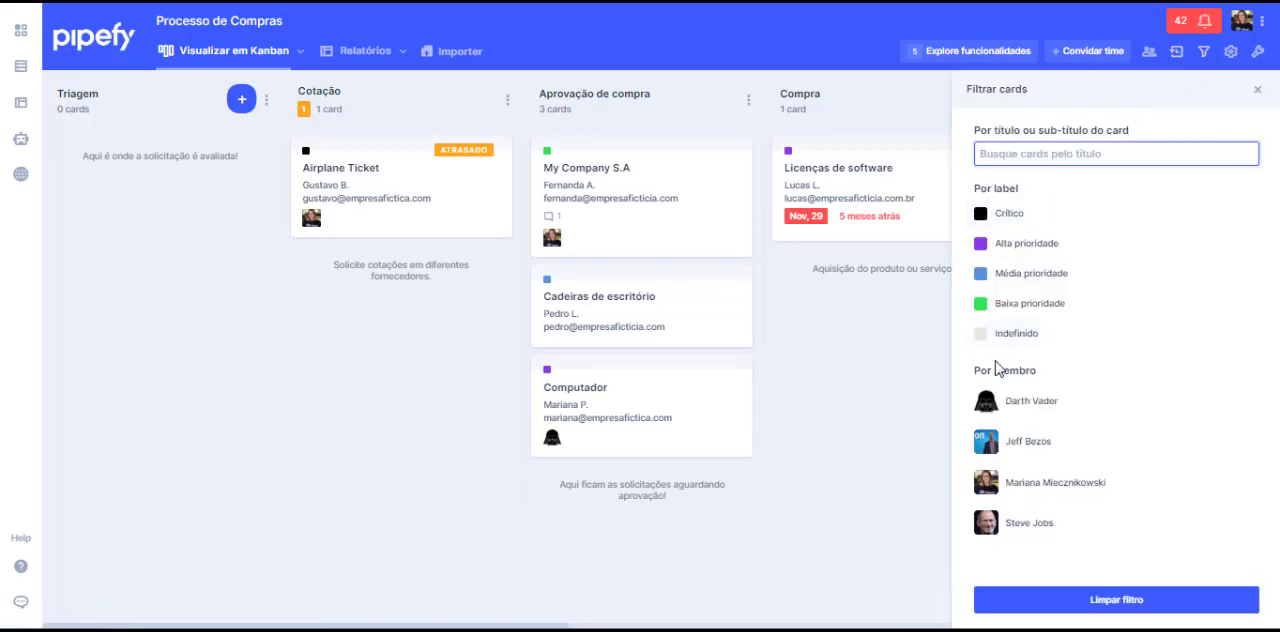
Step: Review the Processo de Compras pipe settings and its available tools, leaving both unchanged
{"action": "left_click", "coordinate": [1230, 56]}
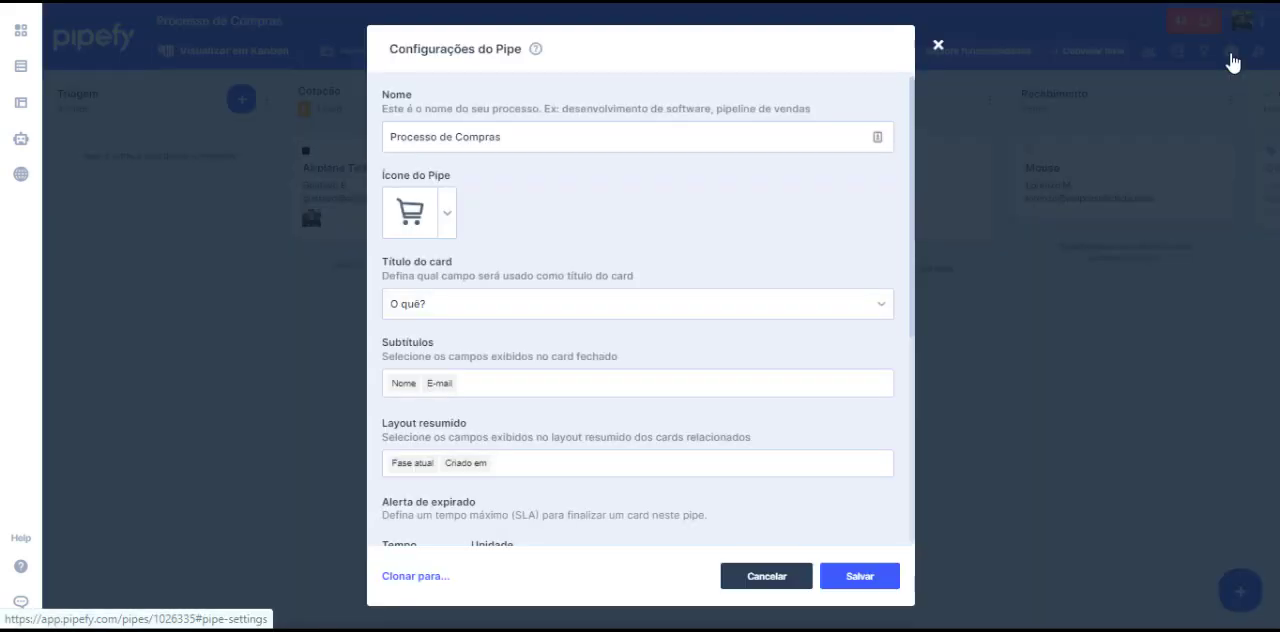
{"action": "left_click", "coordinate": [938, 45]}
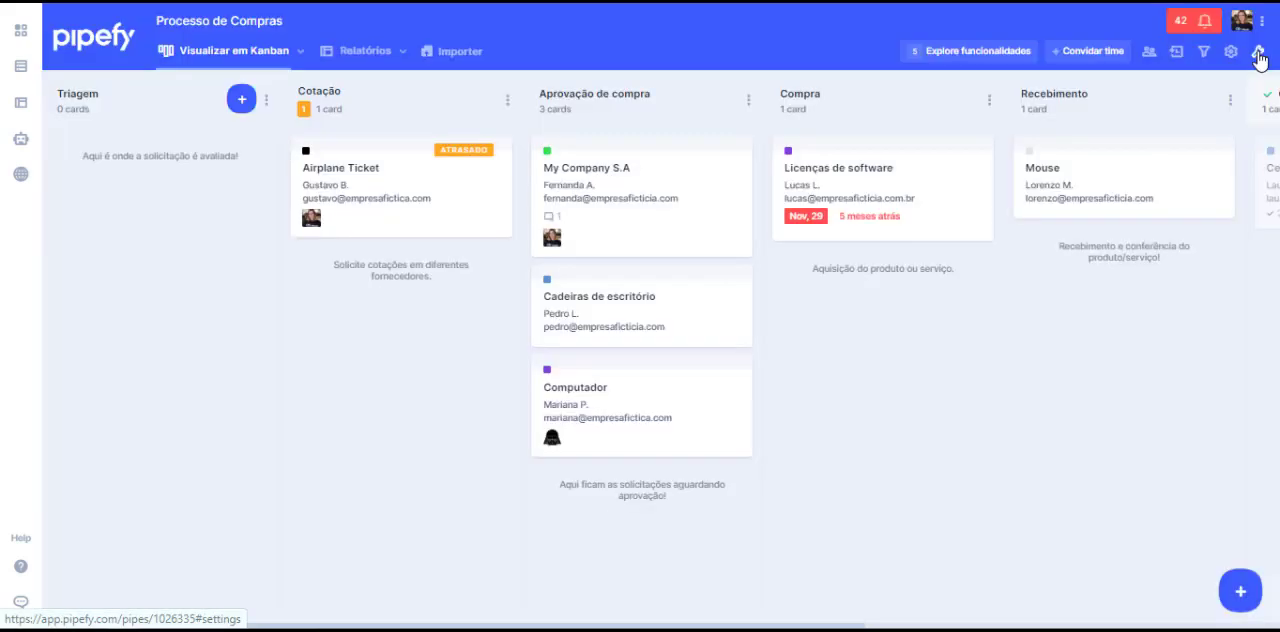
{"action": "left_click", "coordinate": [1258, 54]}
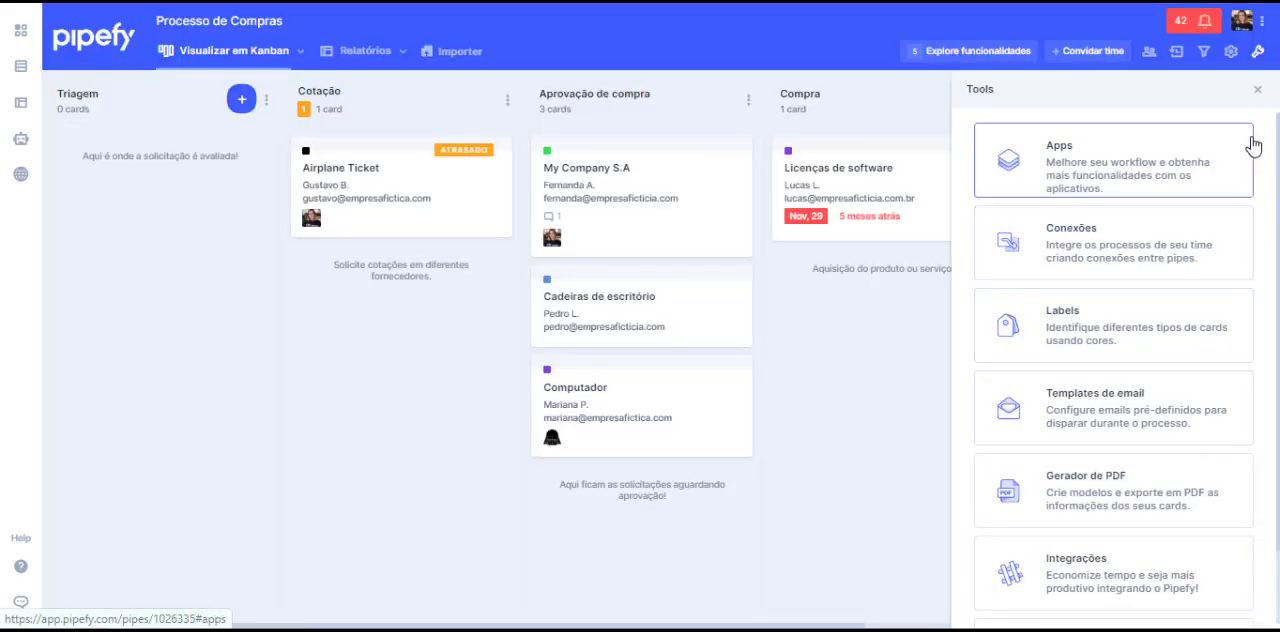
{"action": "left_click", "coordinate": [1257, 90]}
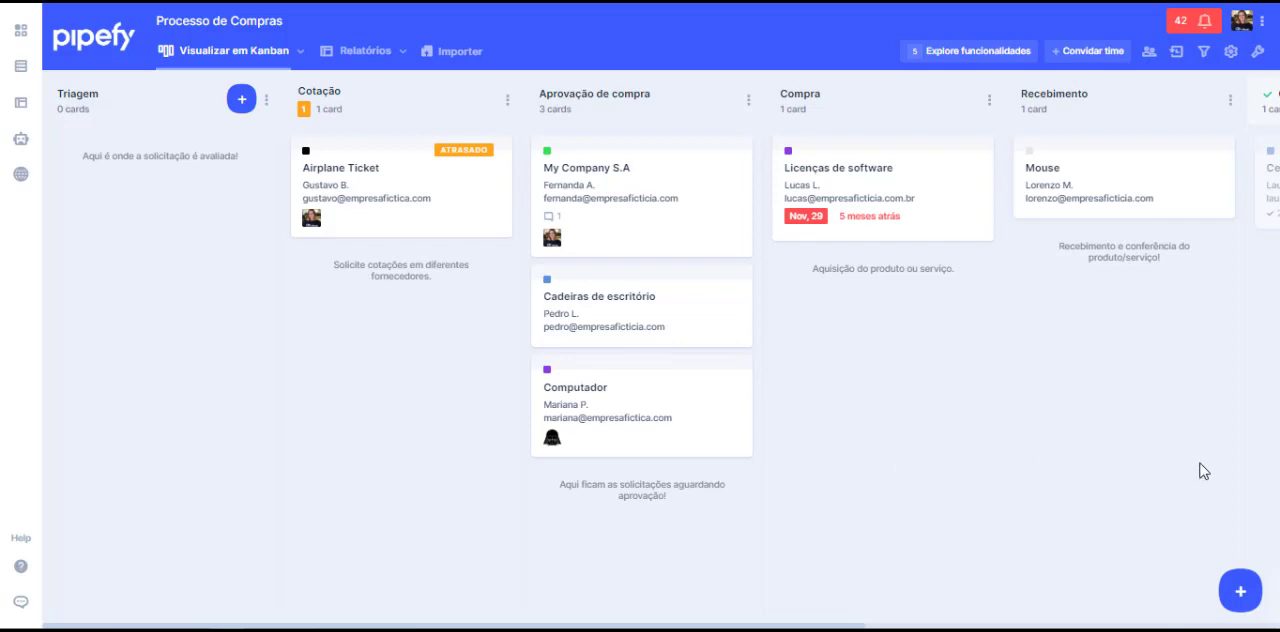
Step: Open the new request form of the purchasing pipe and view its start form options
{"action": "left_click", "coordinate": [1250, 587]}
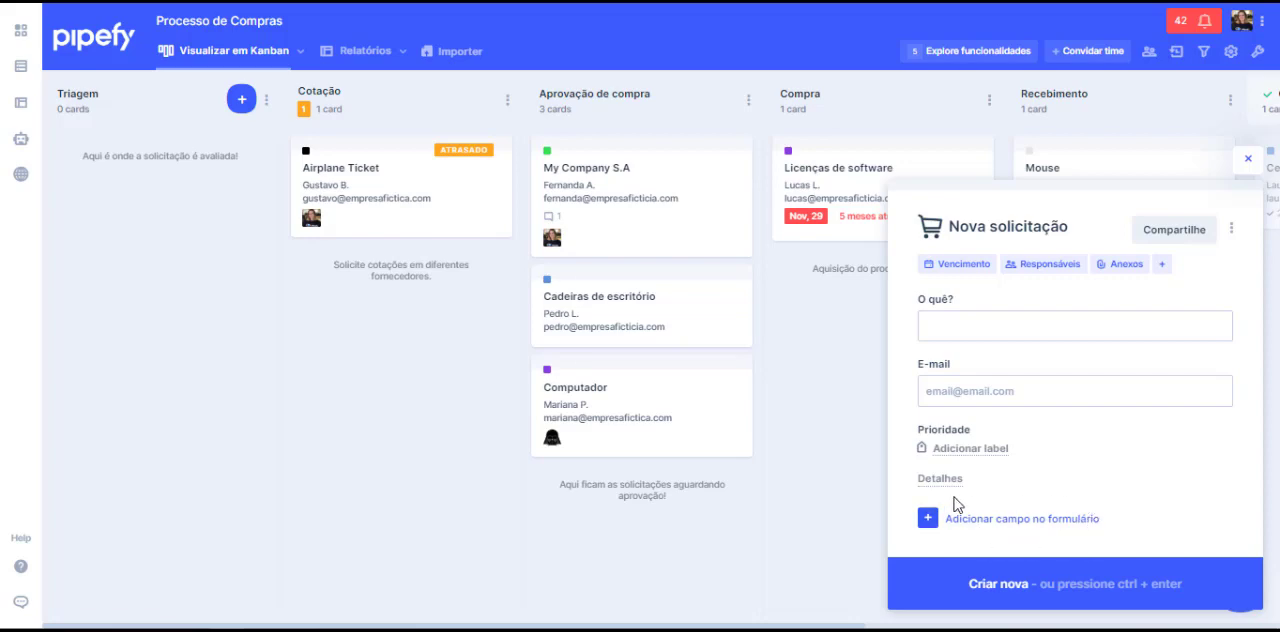
{"action": "left_click", "coordinate": [1232, 236]}
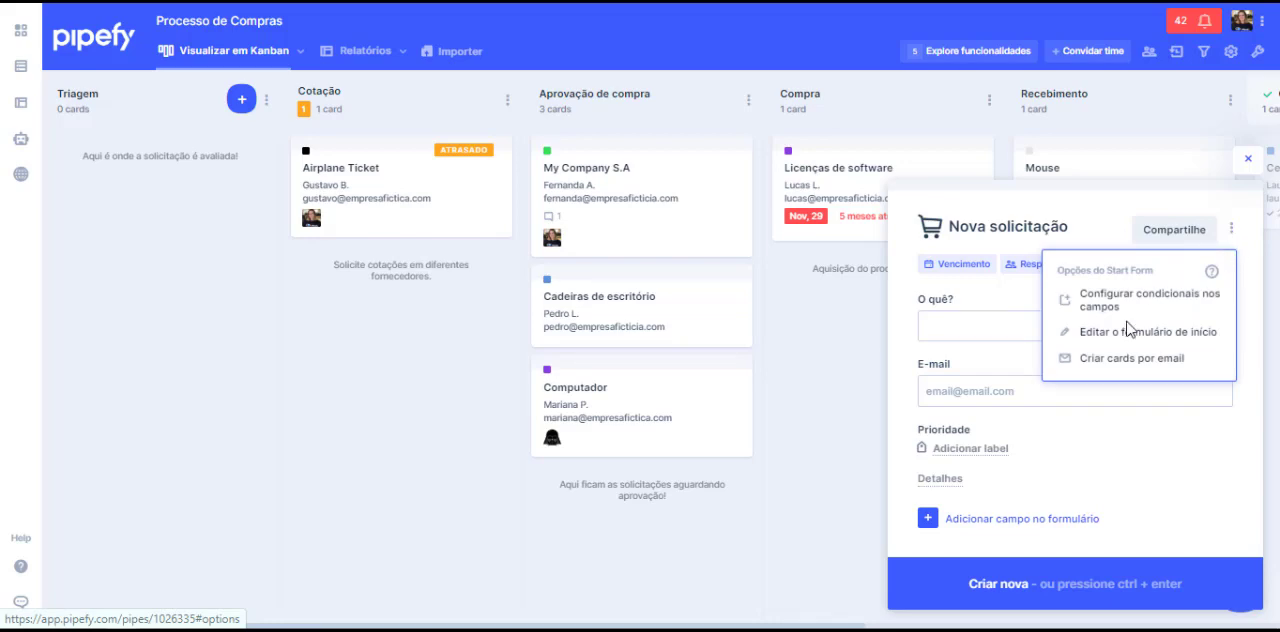
{"action": "left_click", "coordinate": [1242, 343]}
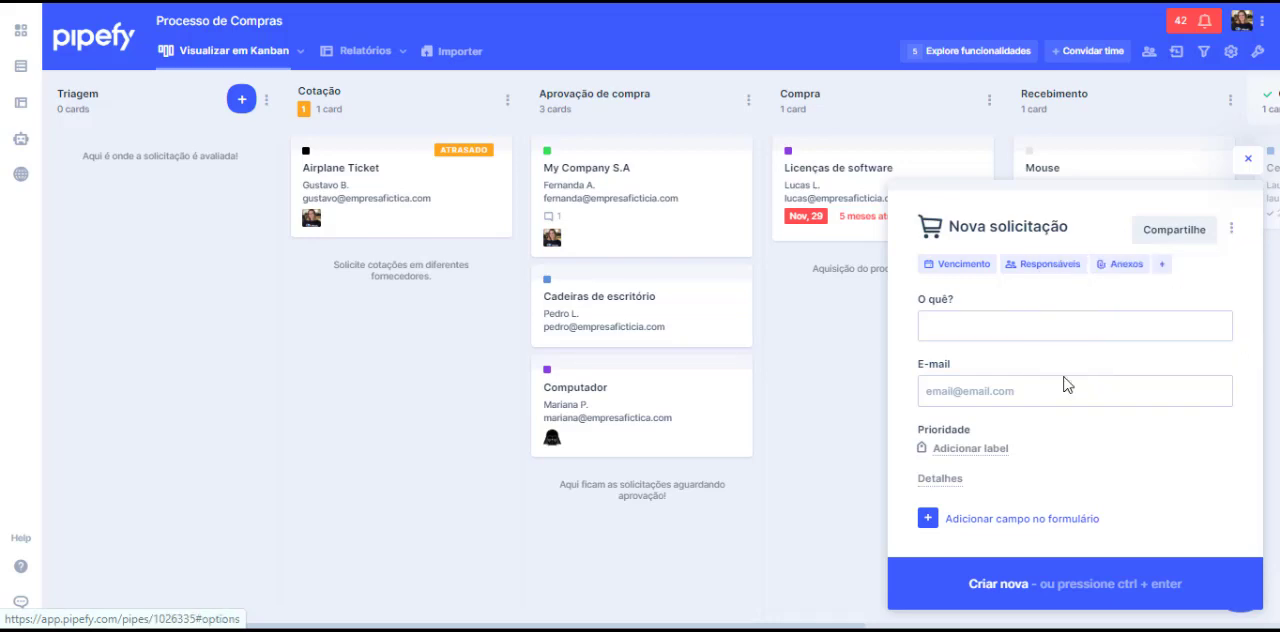
Step: Add a currency field labelled "Valor do produto:" to the request form
{"action": "left_click", "coordinate": [1021, 518]}
{"action": "left_click", "coordinate": [1234, 306]}
{"action": "left_click", "coordinate": [1057, 520]}
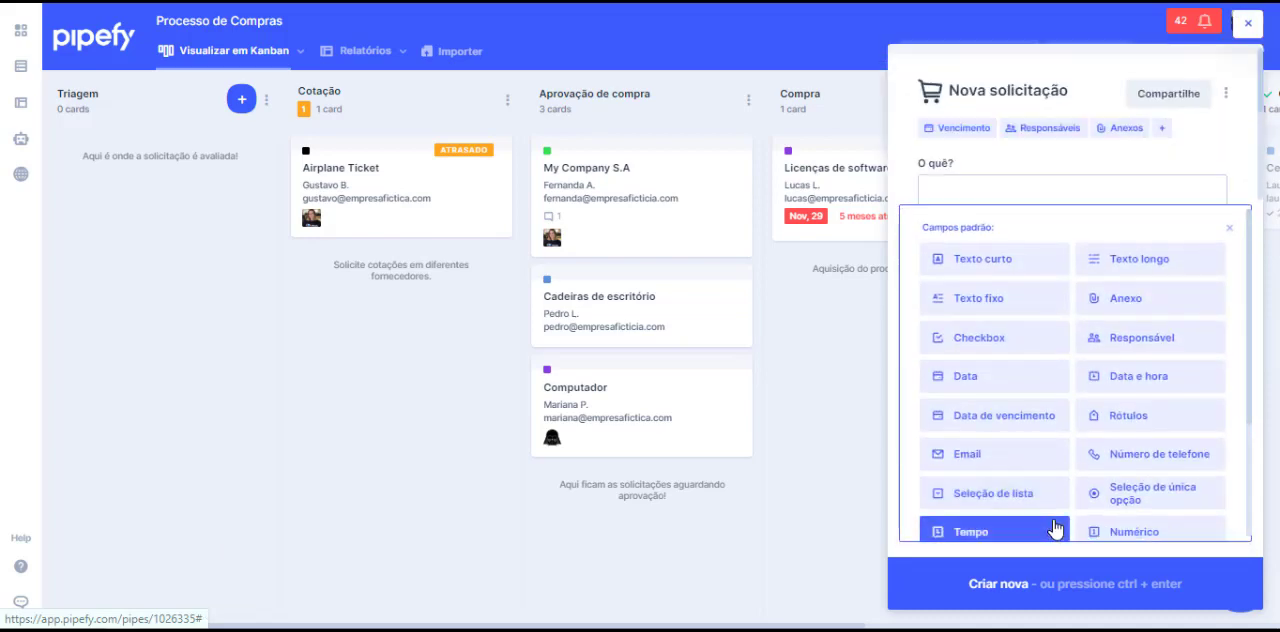
{"action": "left_click", "coordinate": [1050, 492]}
{"action": "type", "text": "Valor do produto:"}
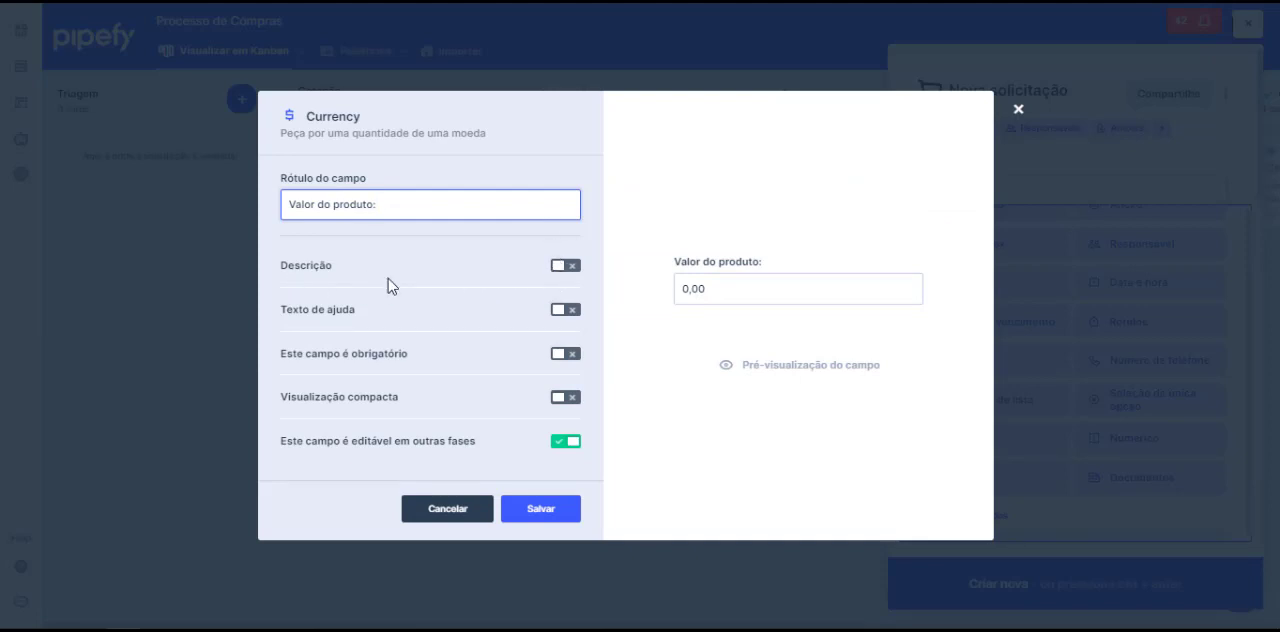
Step: Preview the required and compact display options, leave both off, and save the currency field
{"action": "left_click_drag", "start_coordinate": [281, 353], "coordinate": [517, 360]}
{"action": "left_click", "coordinate": [566, 355]}
{"action": "left_click", "coordinate": [566, 355]}
{"action": "left_click", "coordinate": [558, 399]}
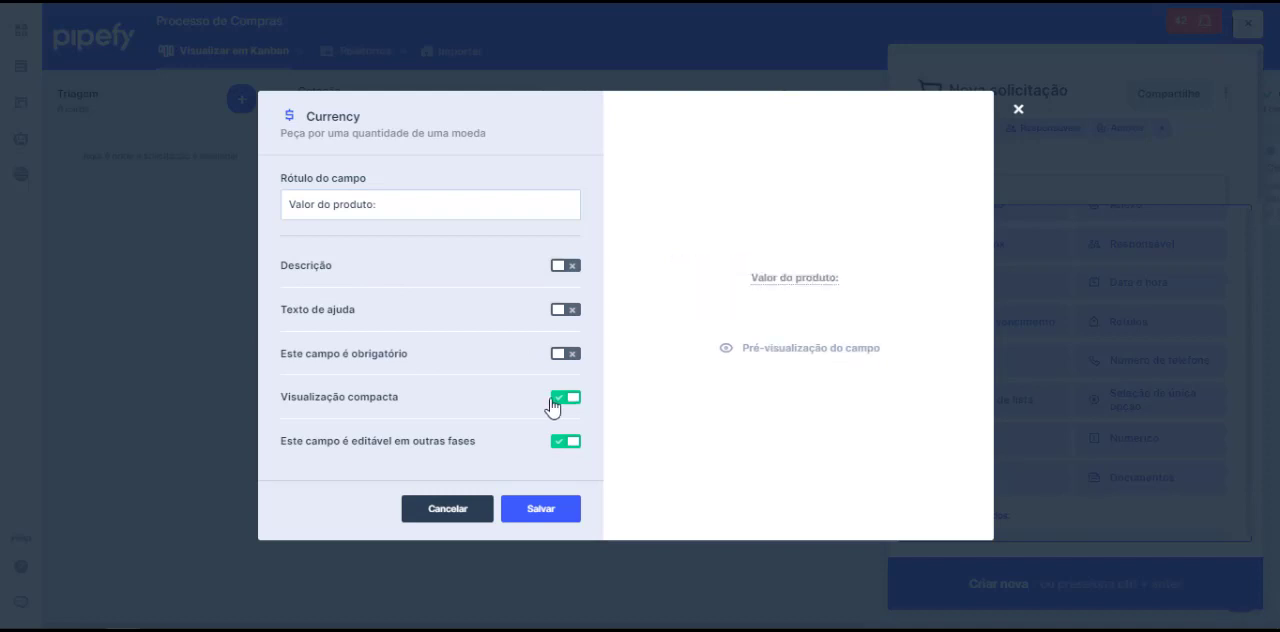
{"action": "left_click", "coordinate": [556, 401]}
{"action": "left_click", "coordinate": [573, 404]}
{"action": "left_click", "coordinate": [571, 405]}
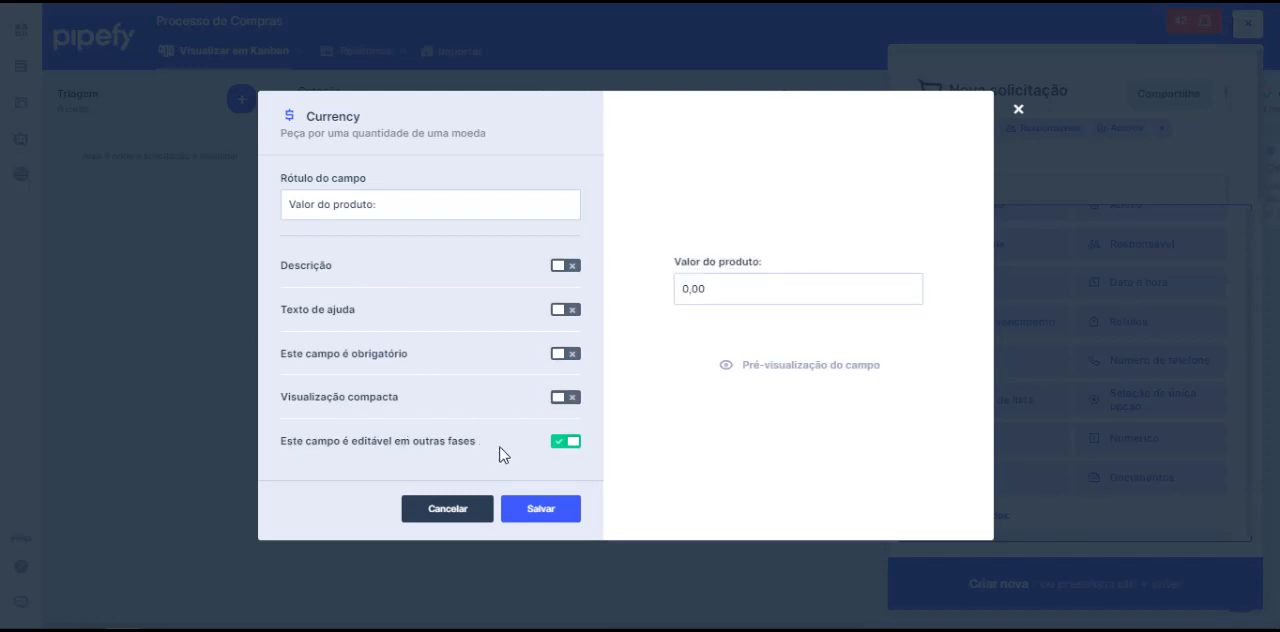
{"action": "left_click", "coordinate": [546, 510]}
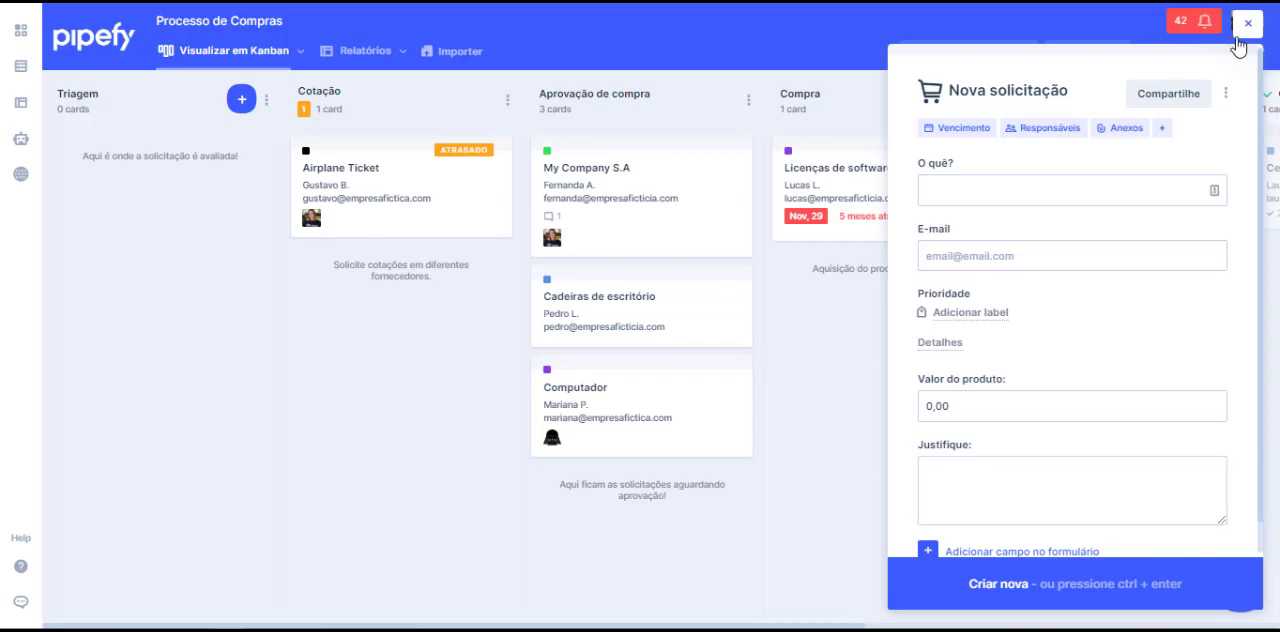
Step: Add a form condition "Justificativa para produto acima de R$500.00" that shows "Justifique:" when "Valor do produto:" is greater than 500,00
{"action": "left_click", "coordinate": [1226, 93]}
{"action": "left_click", "coordinate": [1105, 182]}
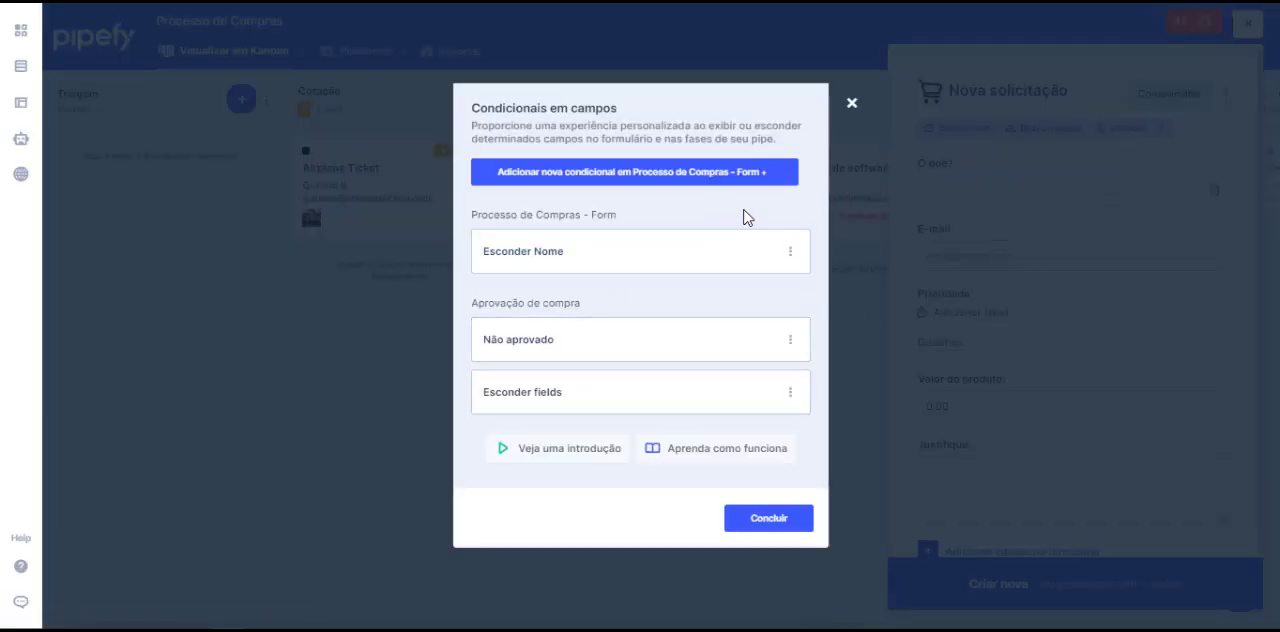
{"action": "left_click", "coordinate": [579, 180]}
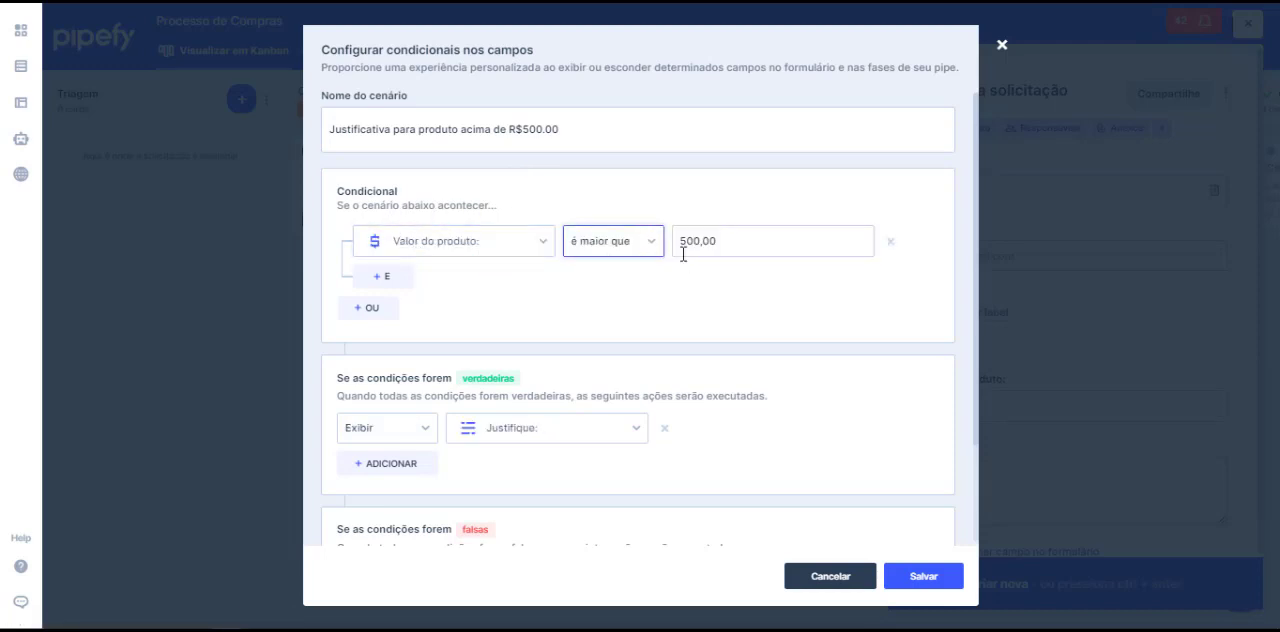
{"action": "scroll", "coordinate": [726, 262], "scroll_direction": "down", "scroll_amount": 3}
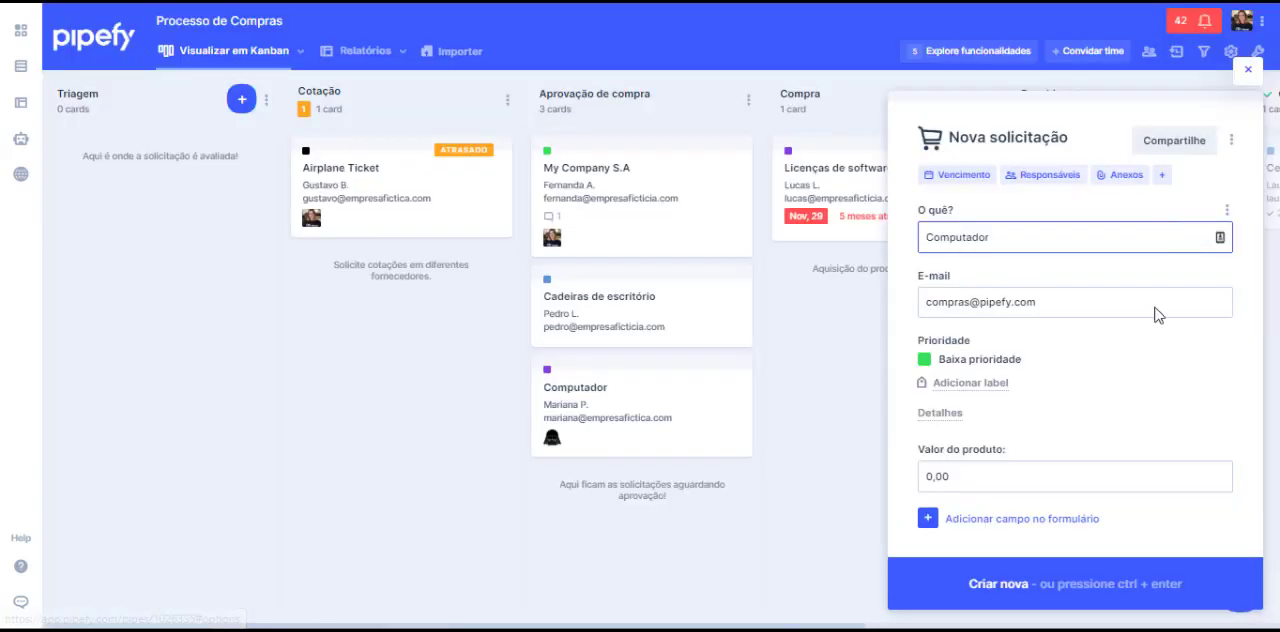
Step: Enter 501,00 as the product value of the Computador request, check the justification field, and create the card
{"action": "left_click", "coordinate": [1071, 485]}
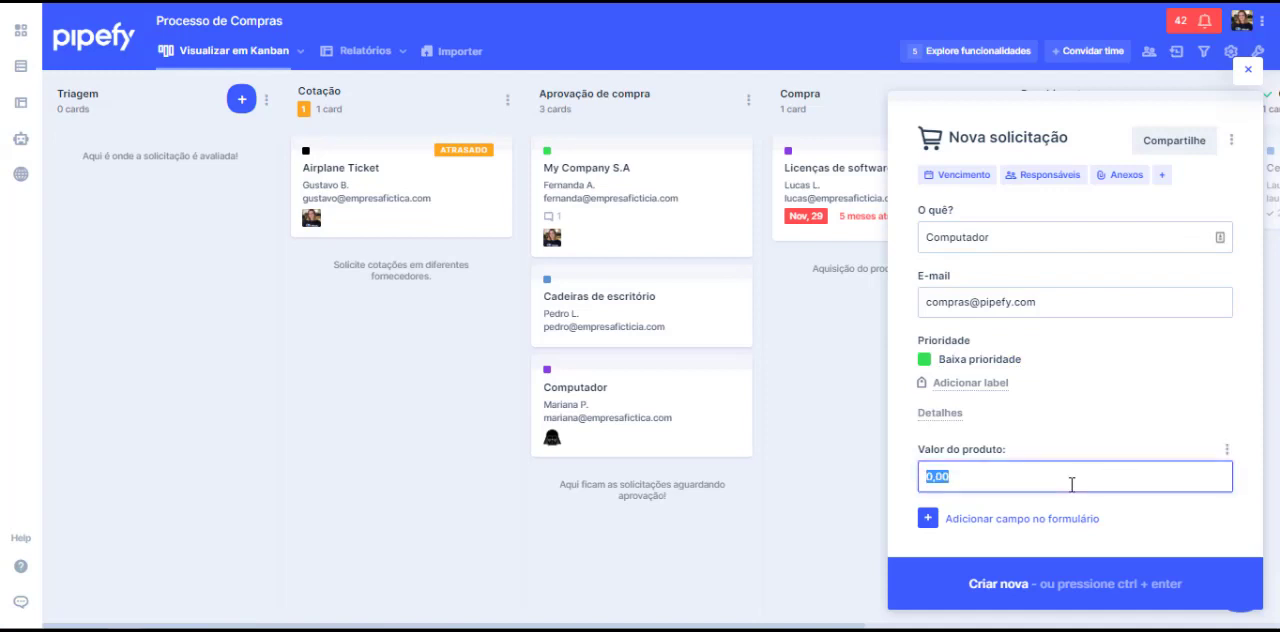
{"action": "type", "text": "501"}
{"action": "left_click", "coordinate": [1137, 420]}
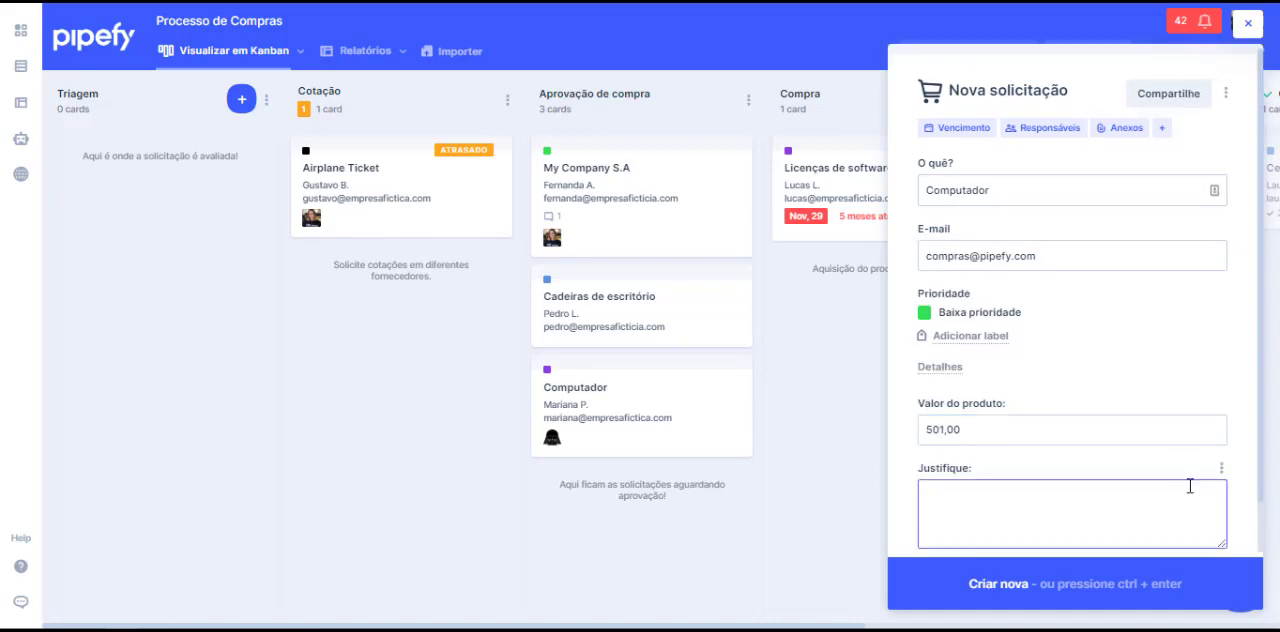
{"action": "left_click", "coordinate": [1113, 508]}
{"action": "key", "text": "ctrl+Return"}
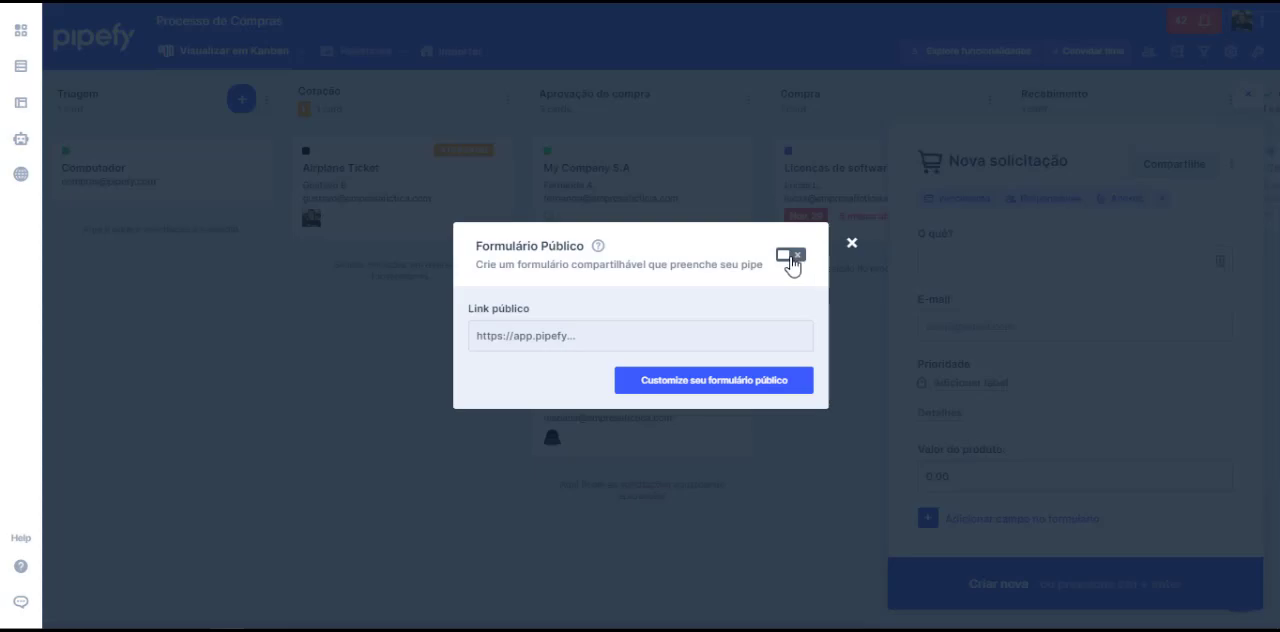
Step: Enable the public version of the request form, select its public link and show the website embed code
{"action": "left_click", "coordinate": [791, 258]}
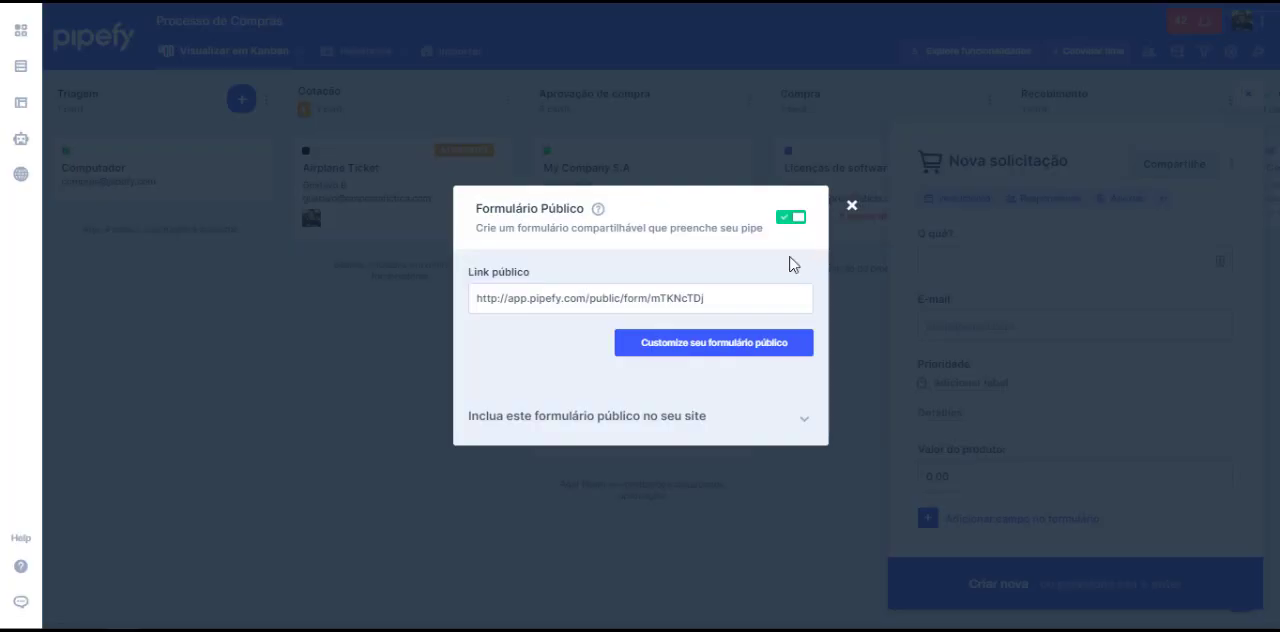
{"action": "left_click_drag", "start_coordinate": [786, 306], "coordinate": [428, 314]}
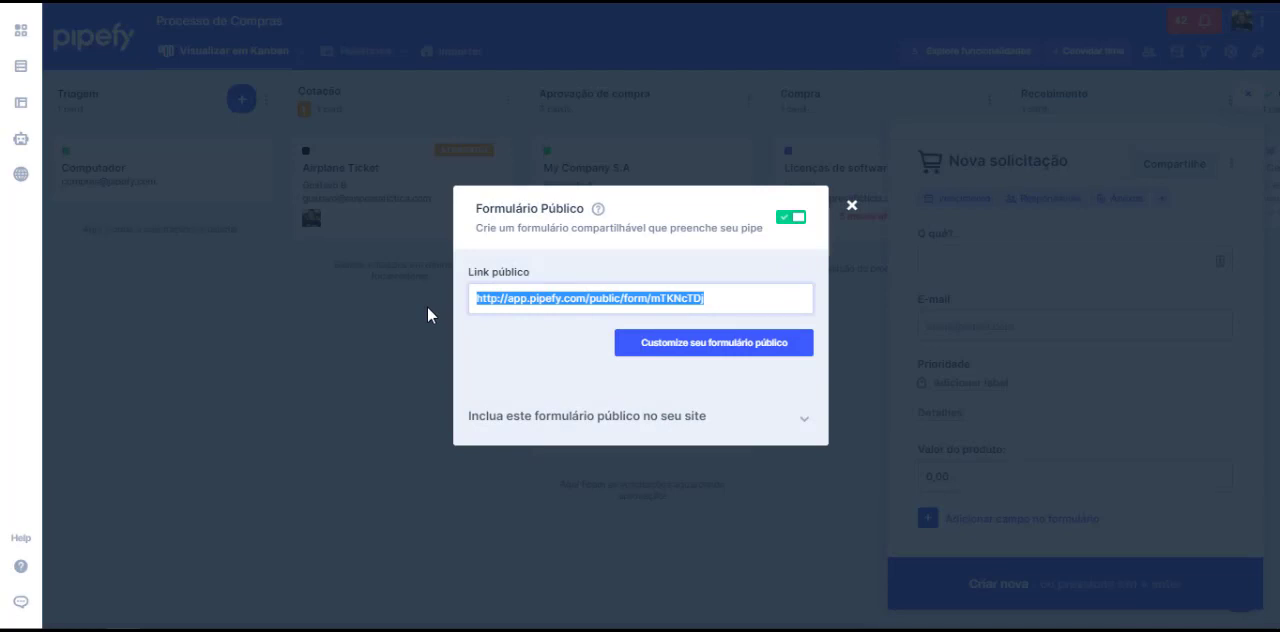
{"action": "left_click", "coordinate": [805, 418]}
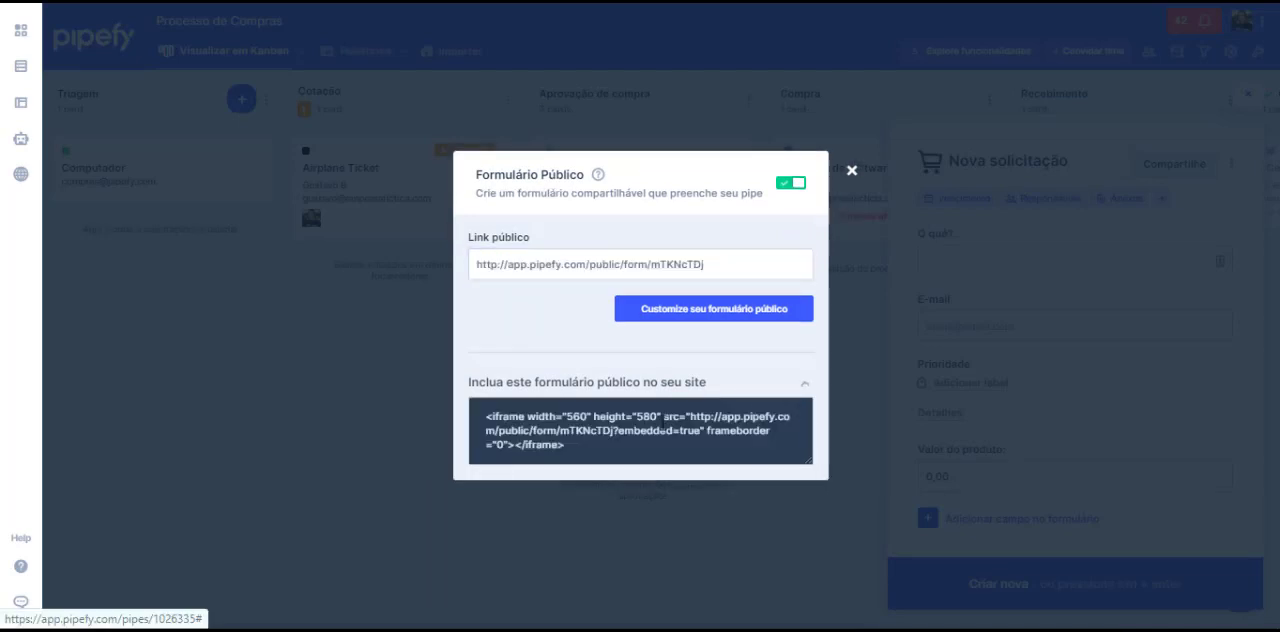
Step: Look over the embed code, open the public form's customization, and review its title and description fields
{"action": "left_click_drag", "start_coordinate": [623, 416], "coordinate": [627, 433]}
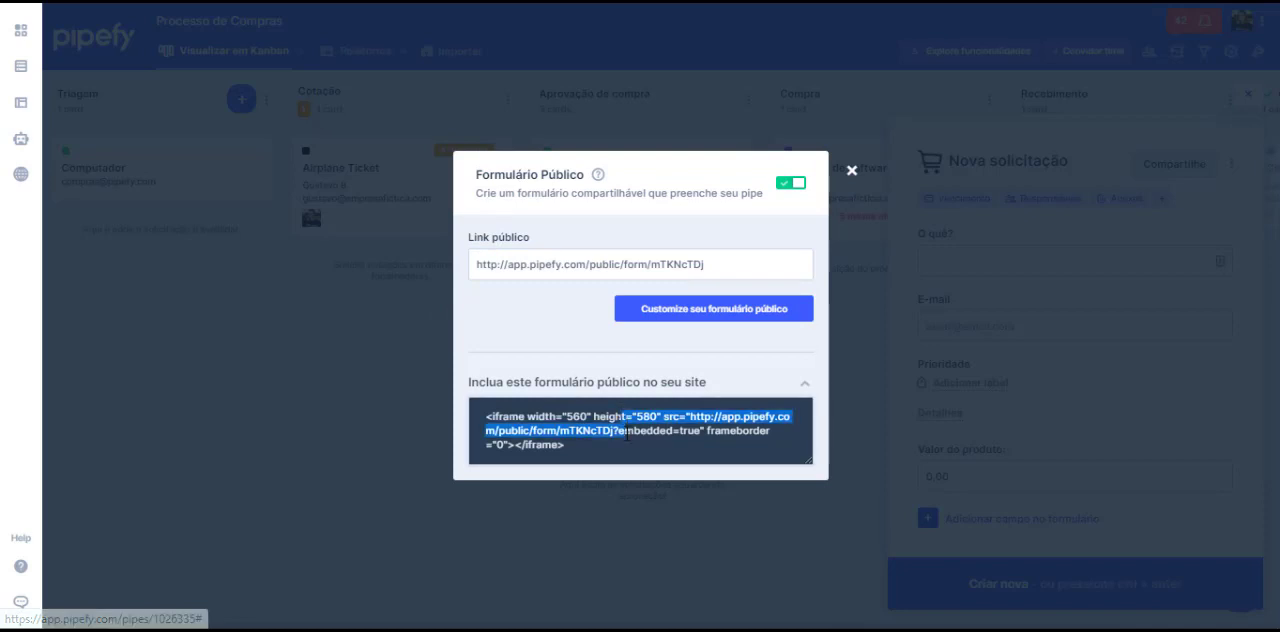
{"action": "left_click", "coordinate": [627, 433]}
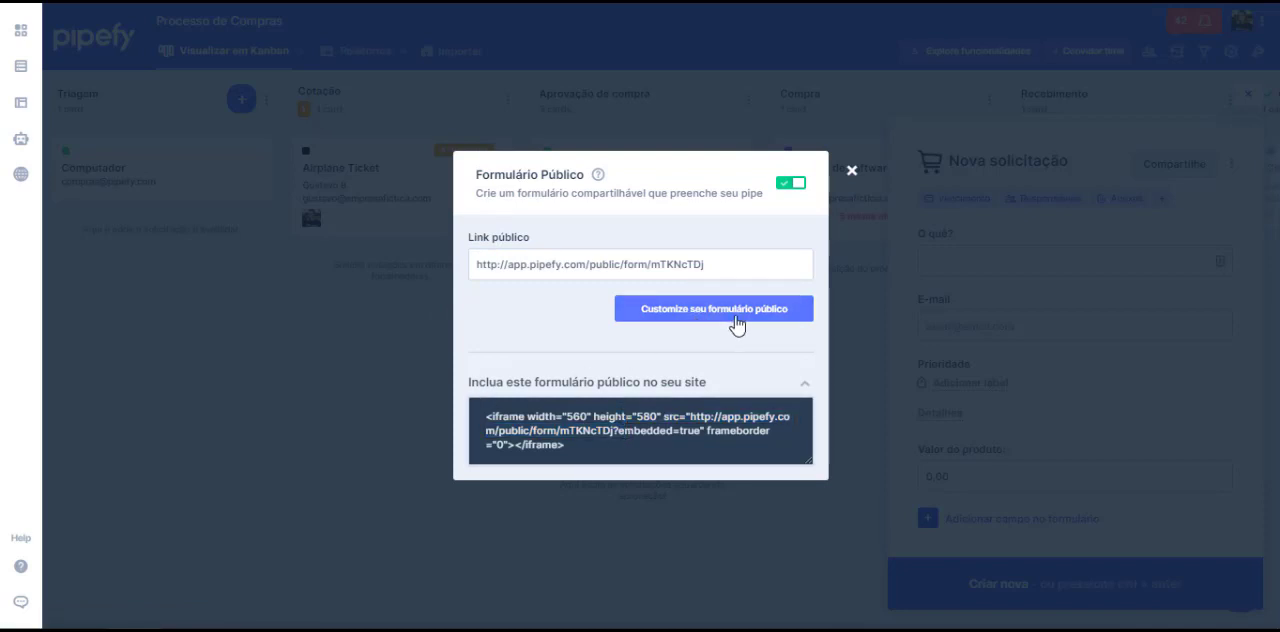
{"action": "left_click", "coordinate": [736, 318]}
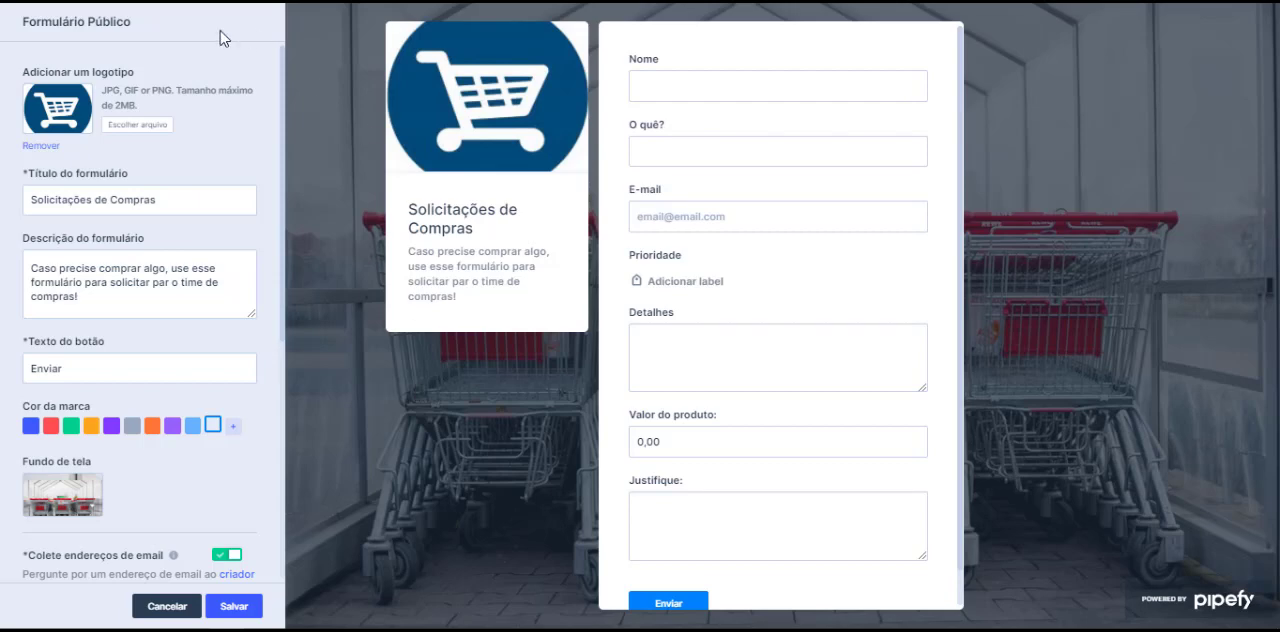
{"action": "left_click", "coordinate": [57, 193]}
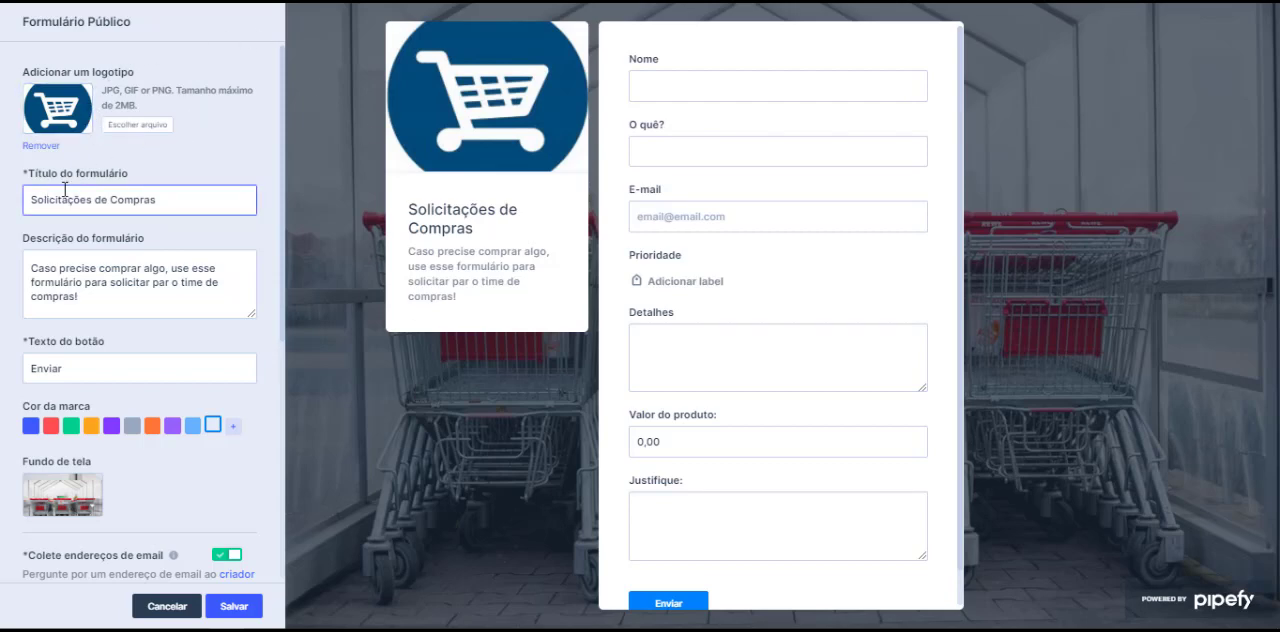
{"action": "left_click", "coordinate": [110, 283]}
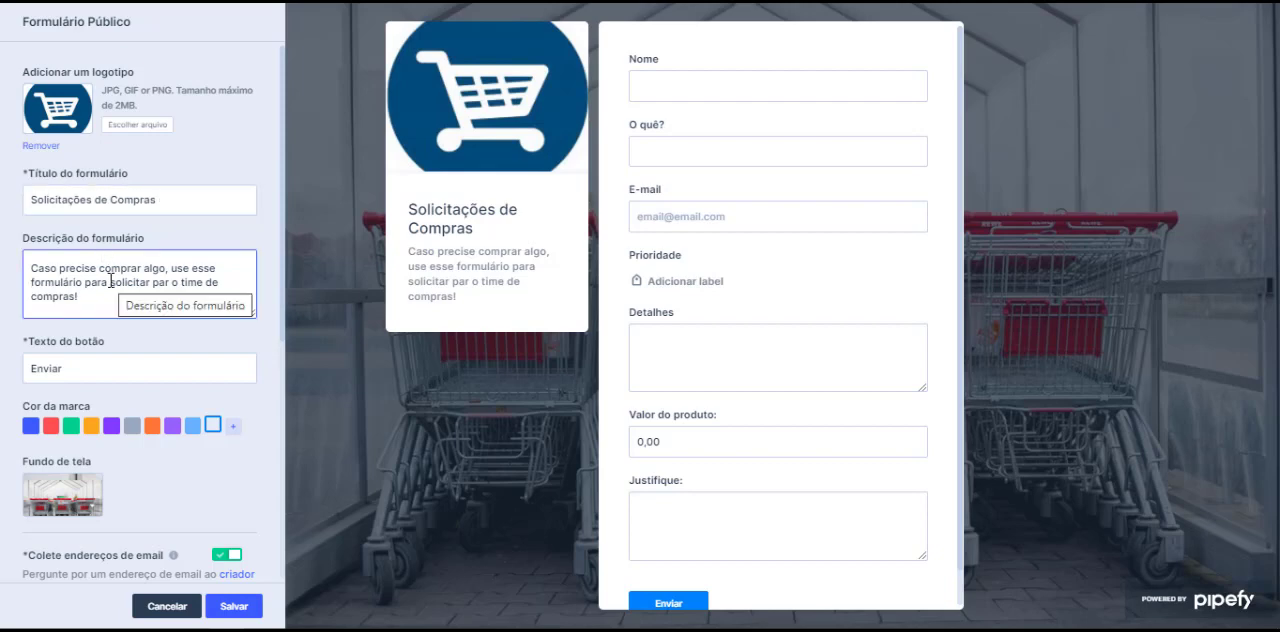
{"action": "left_click", "coordinate": [142, 336]}
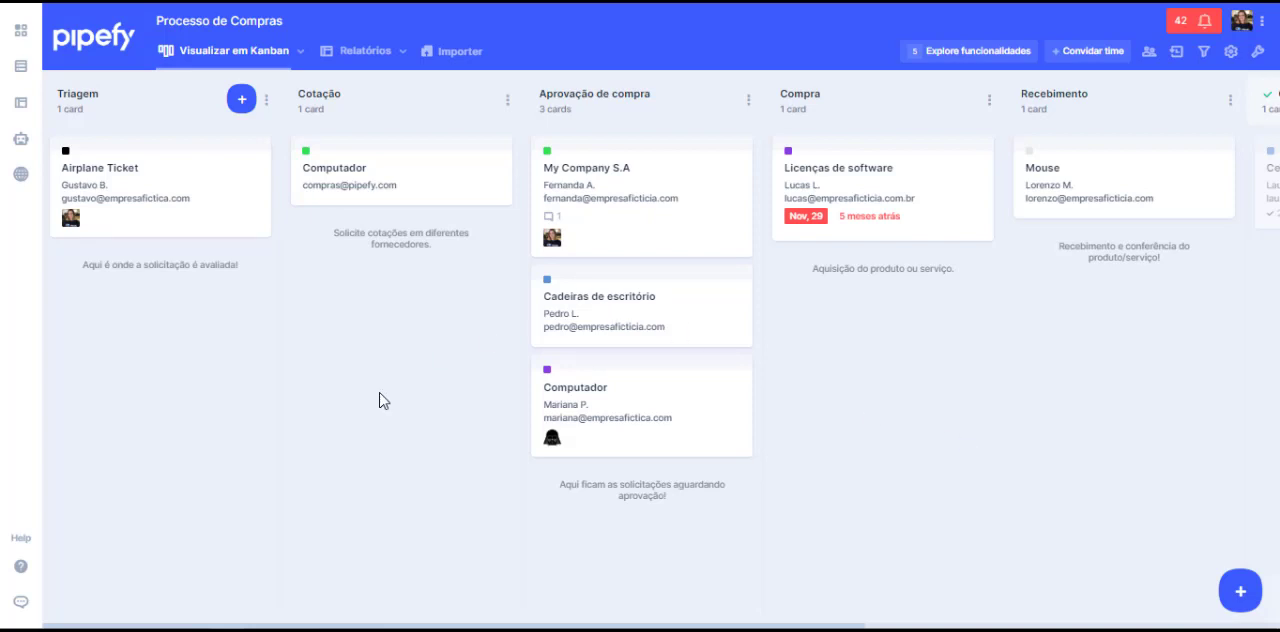
Step: Open the Airplane Ticket card and review its initial form details and phase history
{"action": "left_click", "coordinate": [197, 189]}
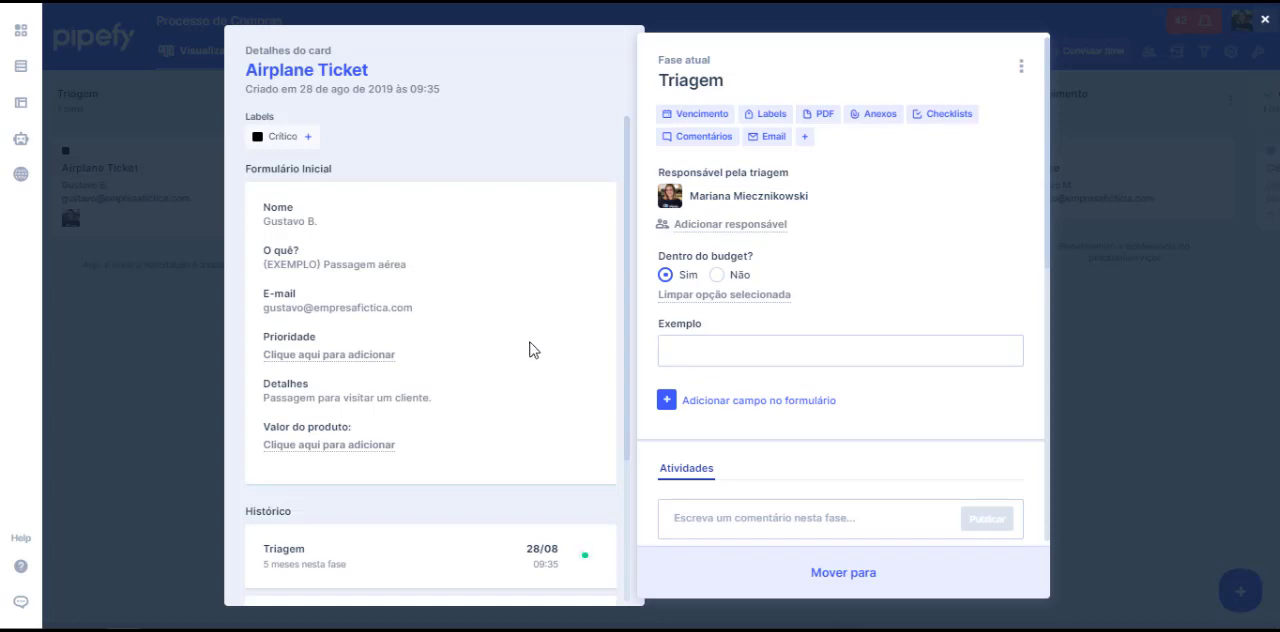
{"action": "scroll", "coordinate": [508, 343], "scroll_direction": "down", "scroll_amount": 3}
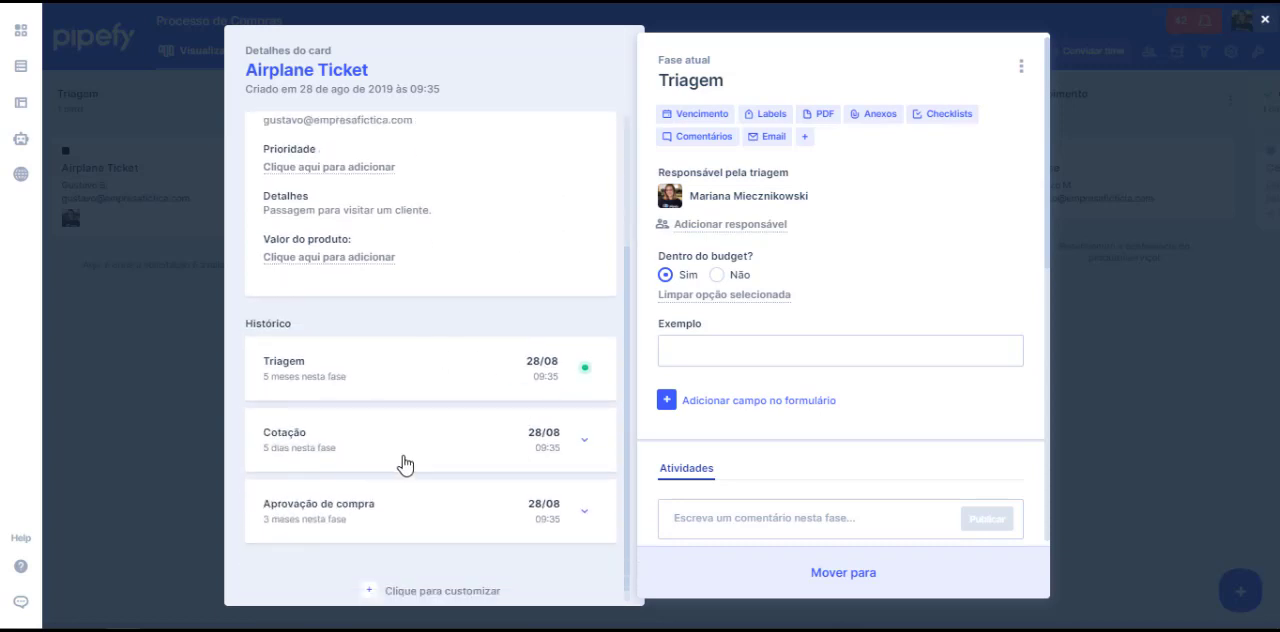
{"action": "scroll", "coordinate": [403, 460], "scroll_direction": "up", "scroll_amount": 3}
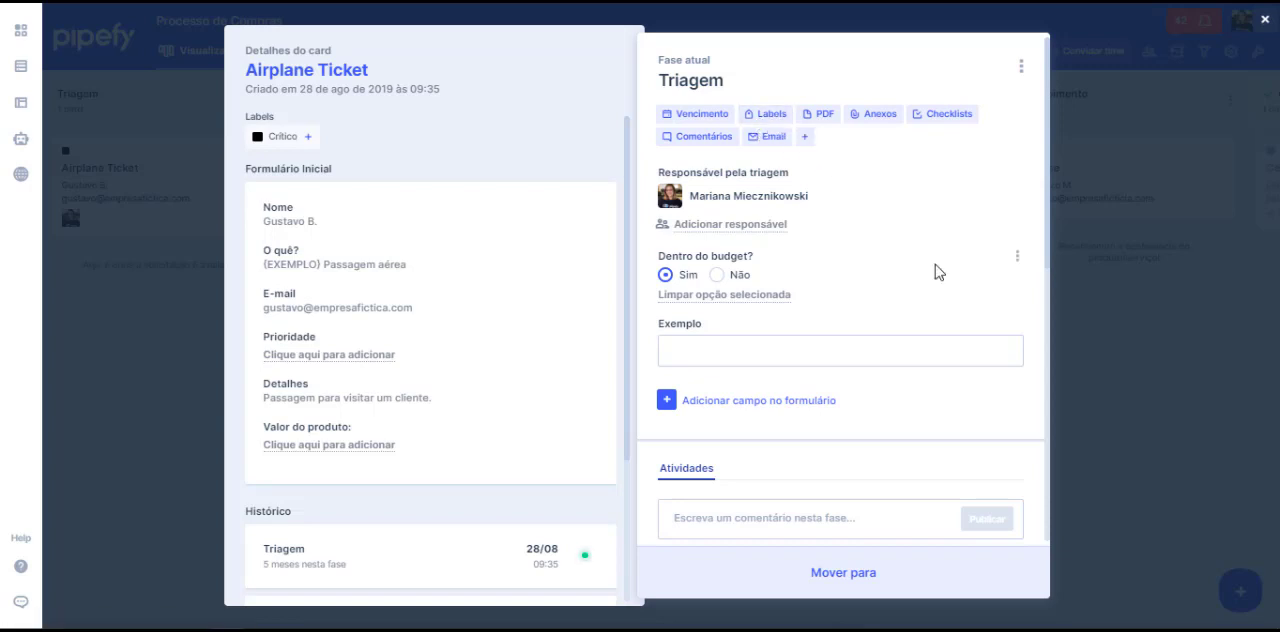
Step: Write a comment mentioning a team member in the activities of the Airplane Ticket card's Triagem phase
{"action": "left_click", "coordinate": [934, 344]}
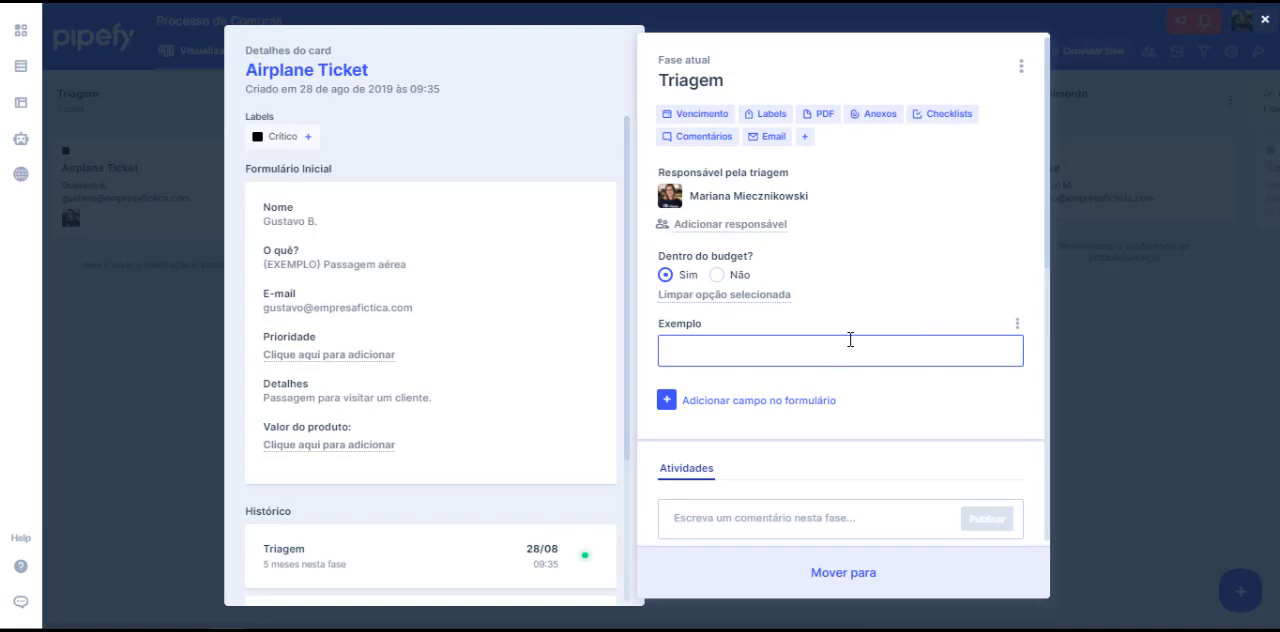
{"action": "scroll", "coordinate": [850, 340], "scroll_direction": "down", "scroll_amount": 3}
{"action": "left_click", "coordinate": [859, 336]}
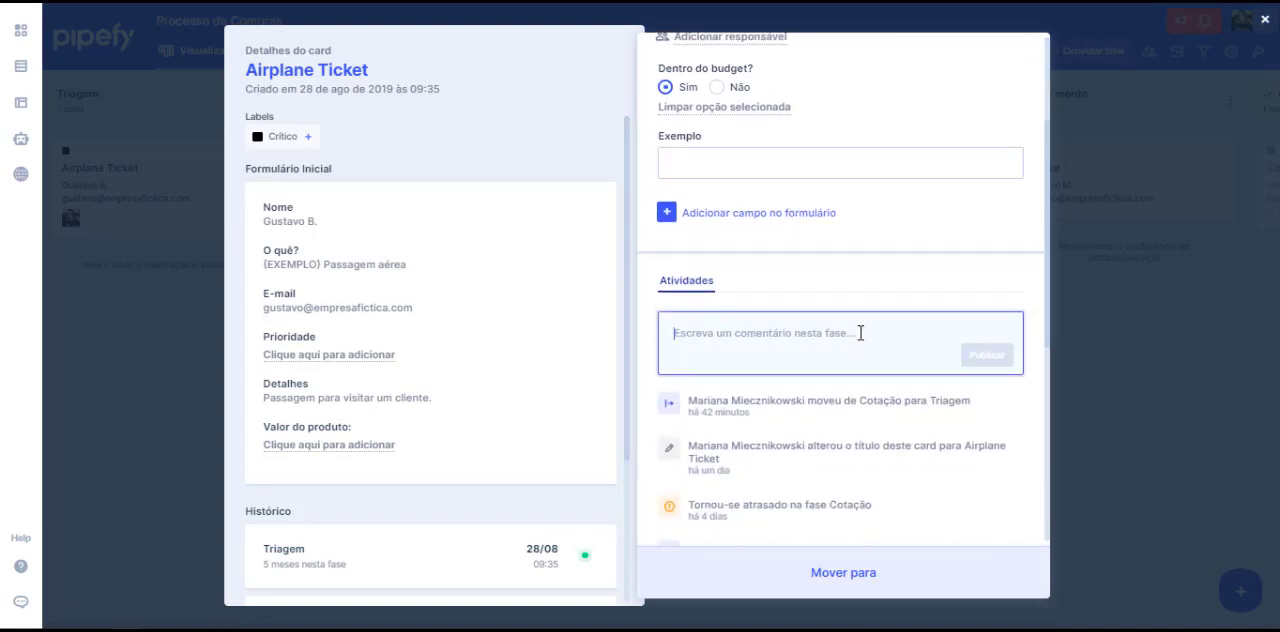
{"action": "type", "text": "@mariana"}
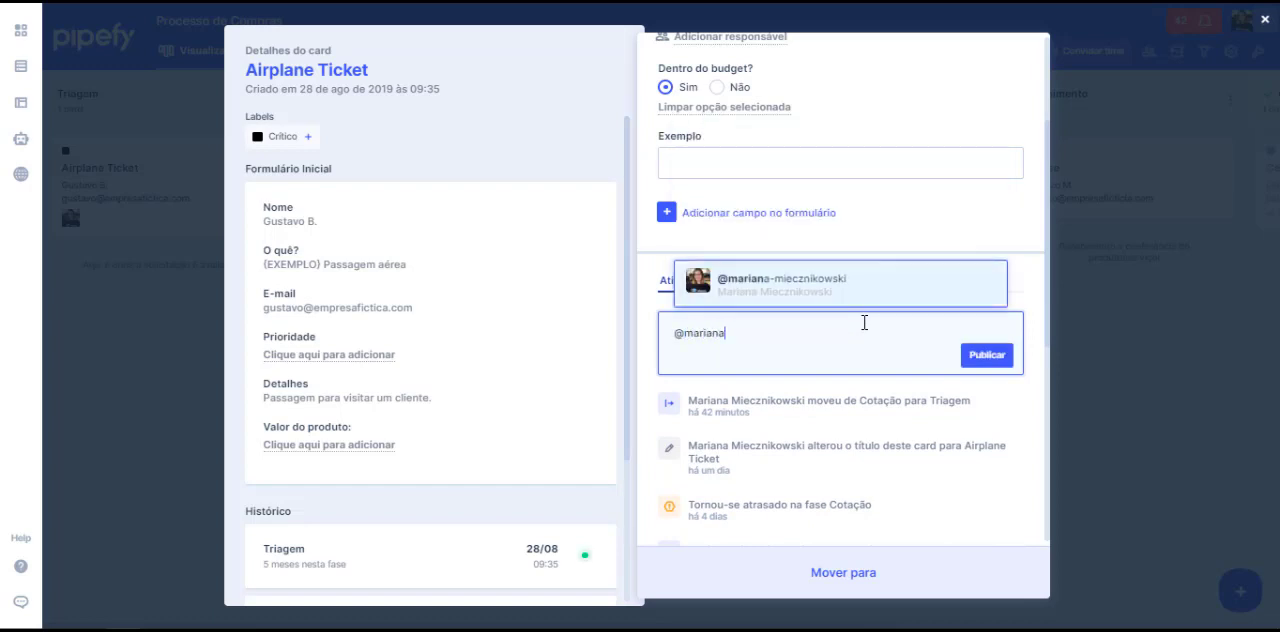
{"action": "key", "text": "Return"}
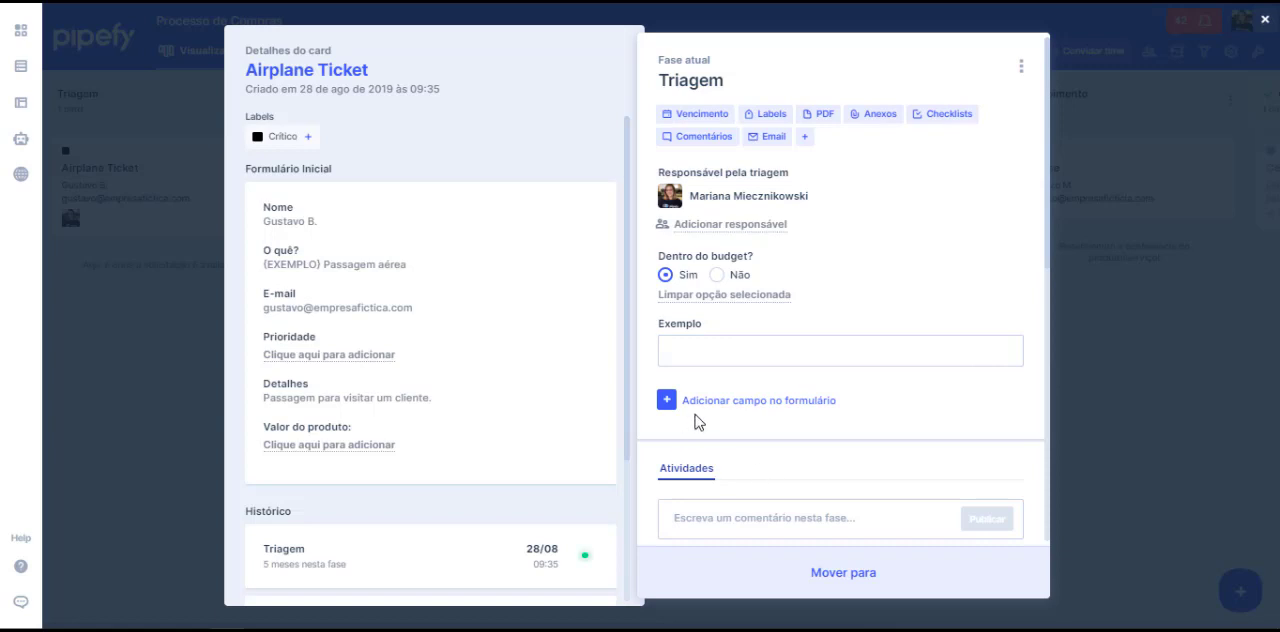
Step: Browse the field types available for the Triagem form, close the list, and open the option to edit the phase
{"action": "left_click", "coordinate": [803, 404]}
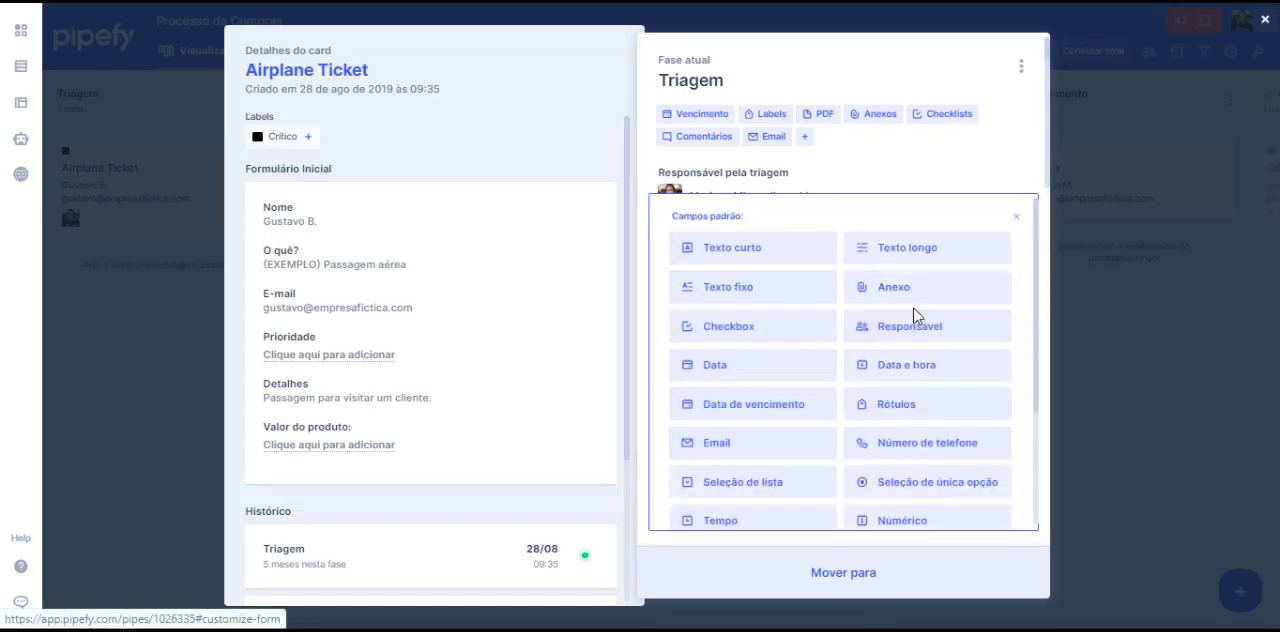
{"action": "left_click", "coordinate": [1016, 219]}
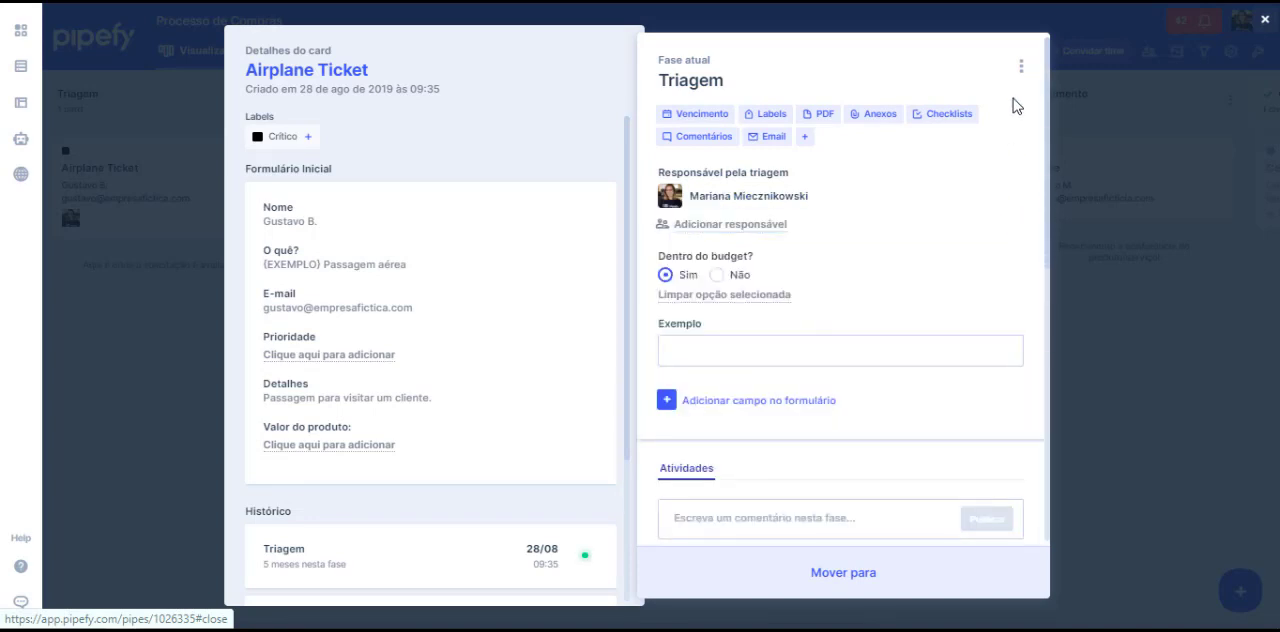
{"action": "left_click", "coordinate": [1021, 67]}
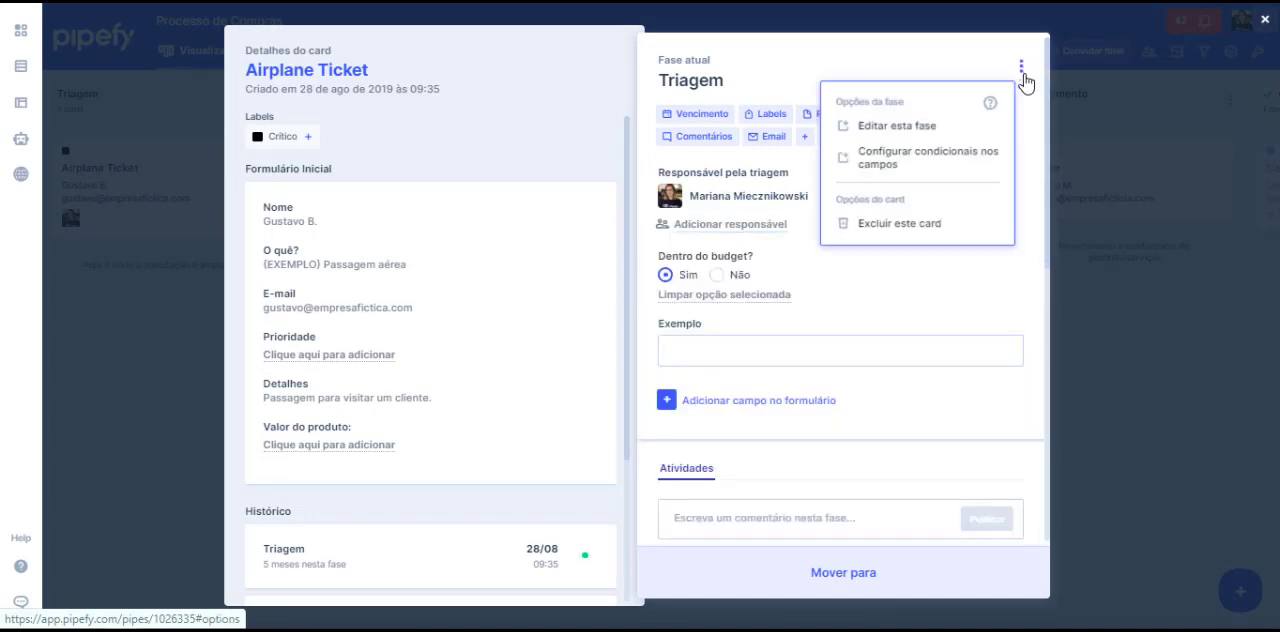
{"action": "left_click", "coordinate": [931, 129]}
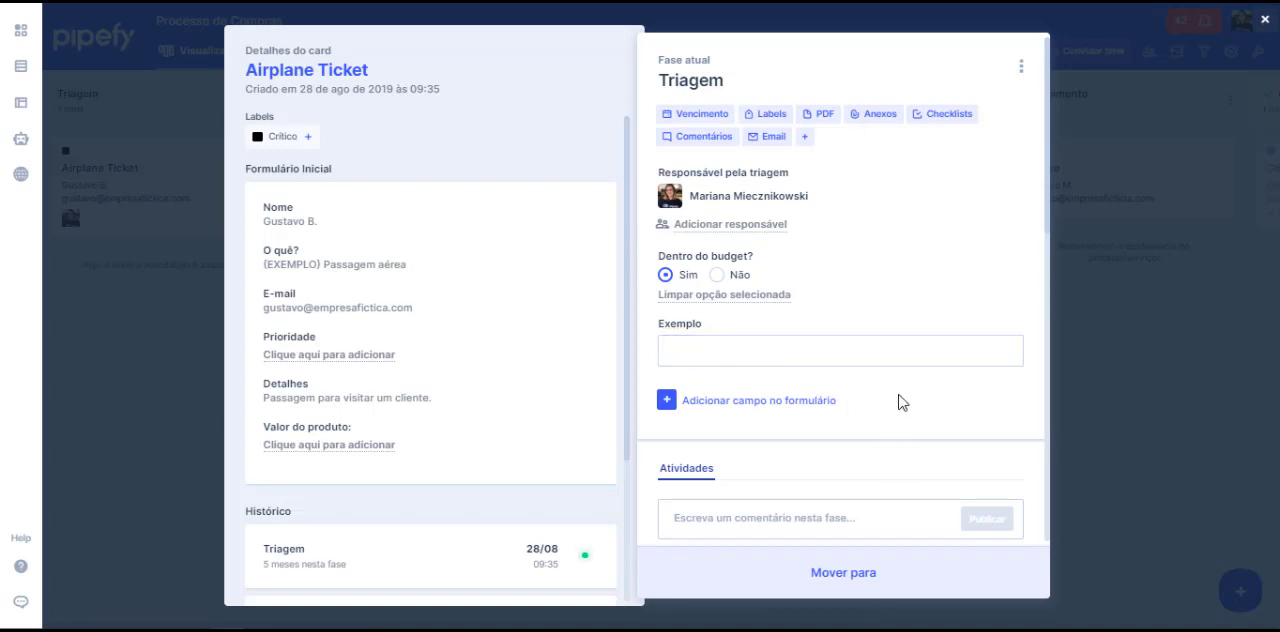
Step: Move the Airplane Ticket card from Triagem to Cotação
{"action": "left_click", "coordinate": [871, 573]}
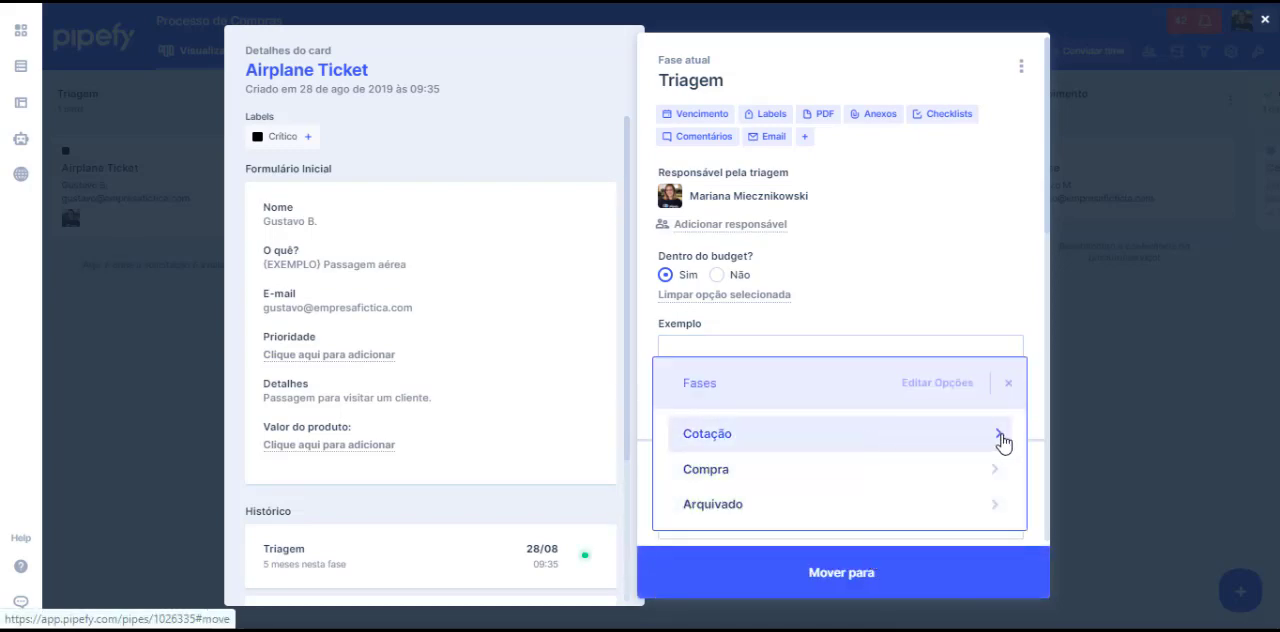
{"action": "left_click", "coordinate": [1000, 437]}
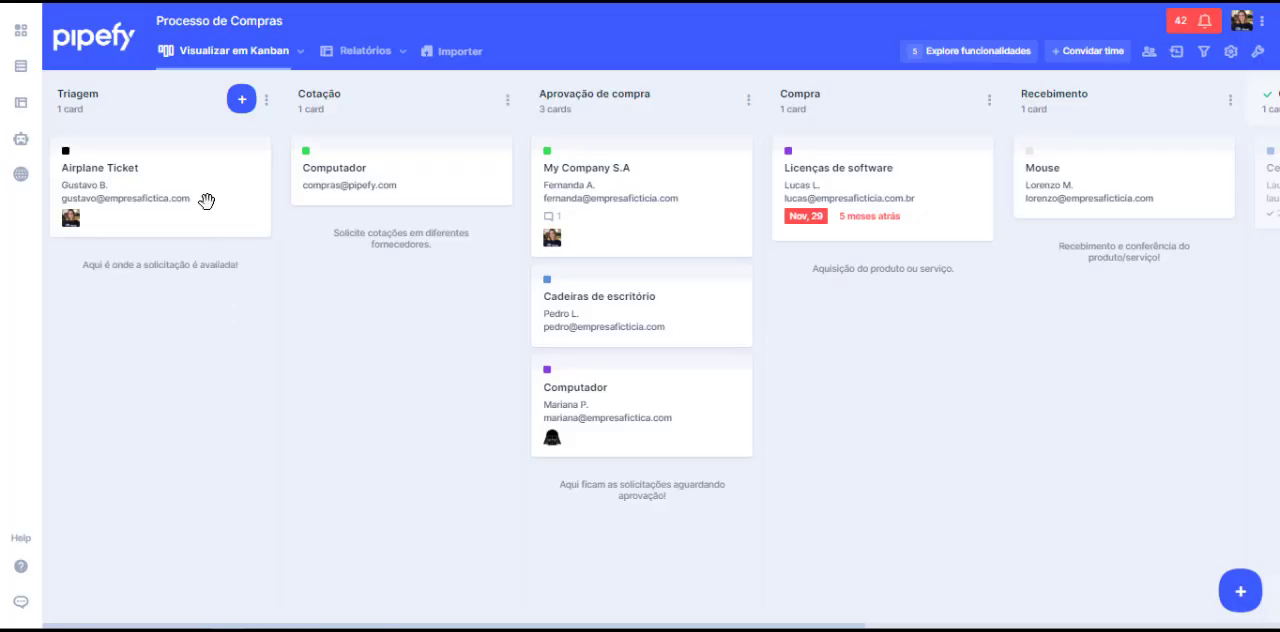
{"action": "left_click_drag", "start_coordinate": [208, 196], "coordinate": [402, 182]}
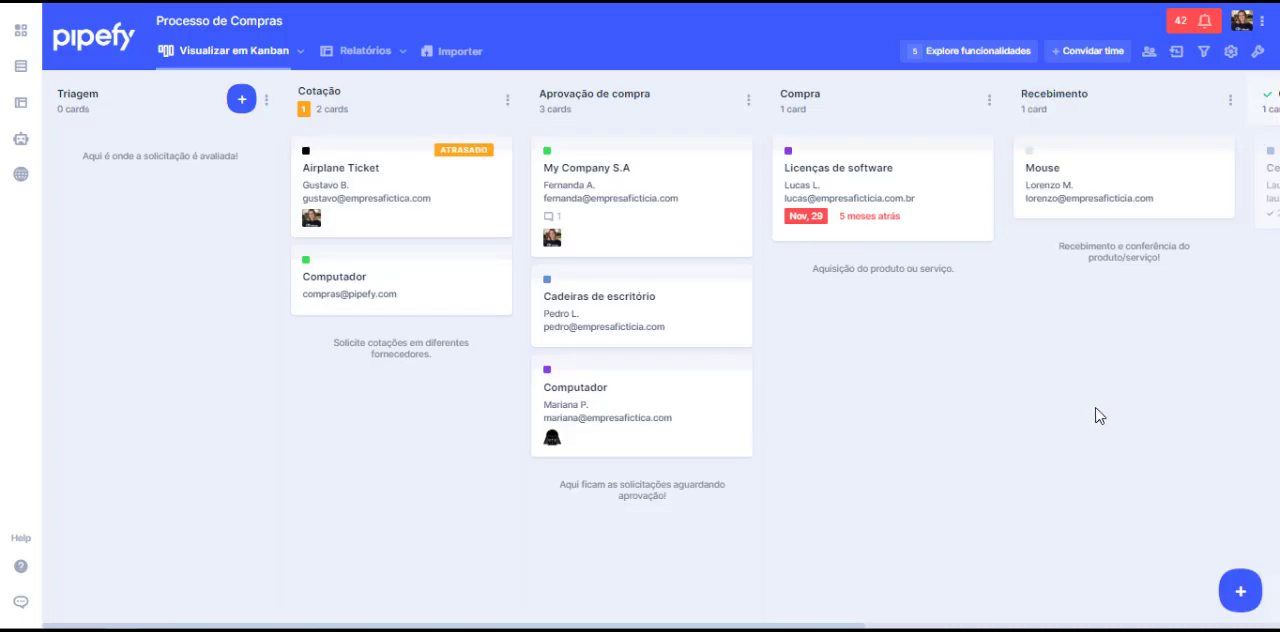
{"action": "left_click_drag", "start_coordinate": [1179, 412], "coordinate": [696, 461]}
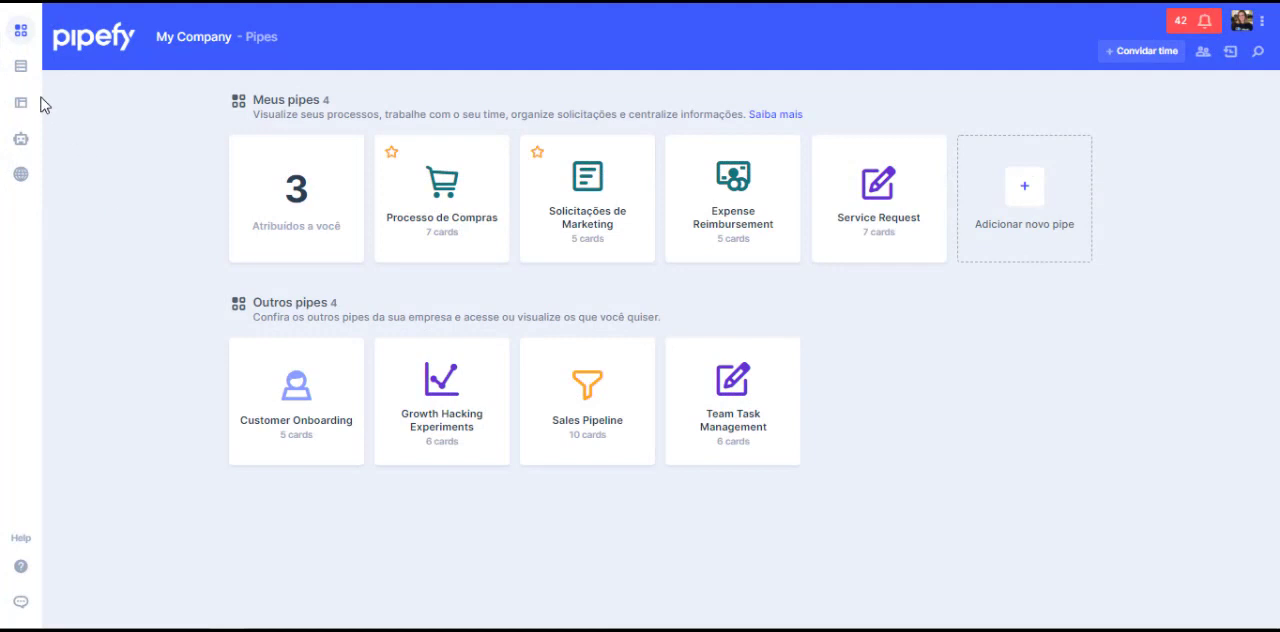
Step: Create a public database table named "Produtos" with read and edit access and the description "Planilha de produtos com seus respectivos fornecedores."
{"action": "left_click", "coordinate": [20, 65]}
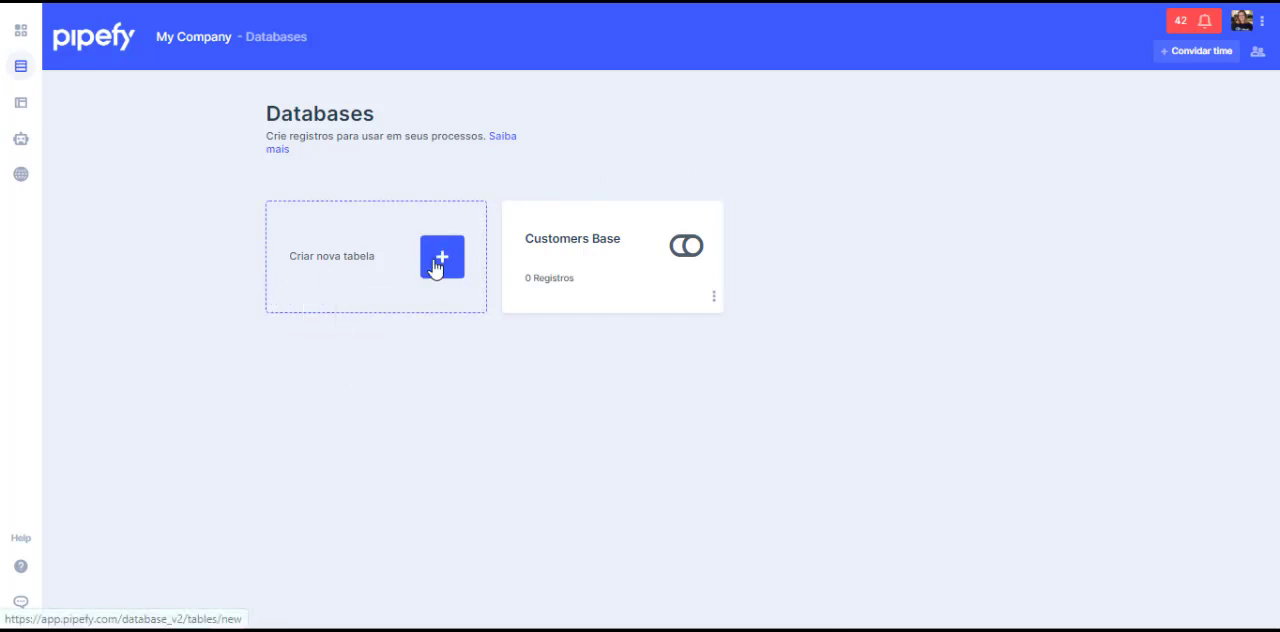
{"action": "left_click", "coordinate": [443, 256]}
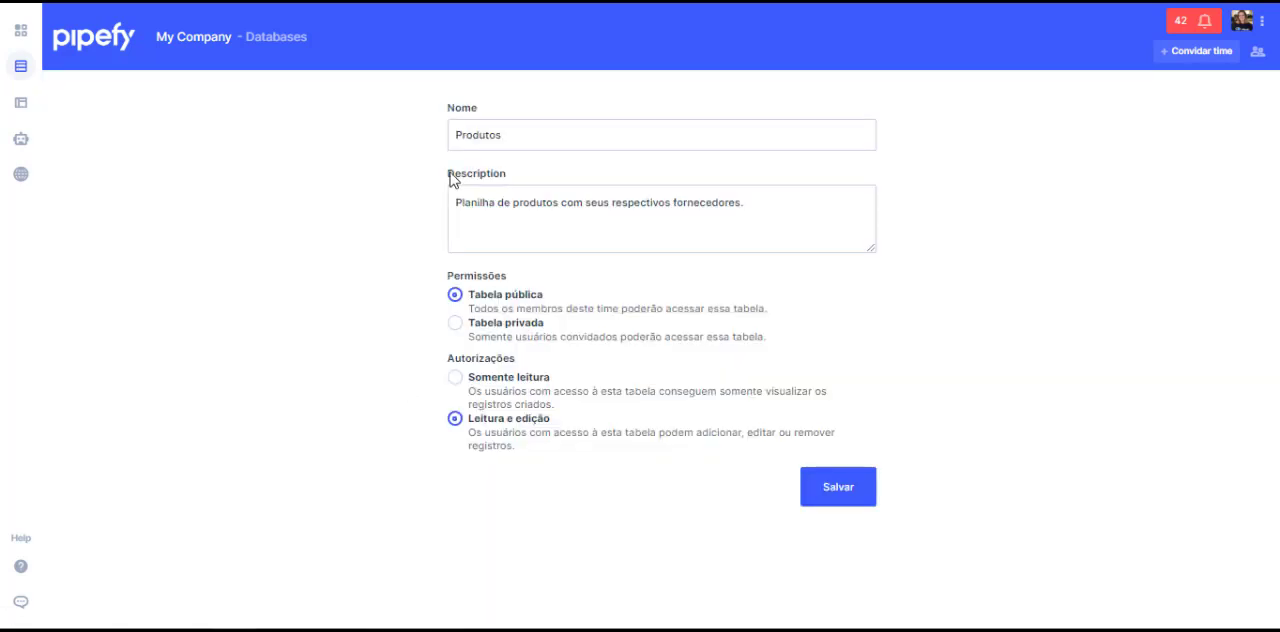
{"action": "left_click", "coordinate": [585, 129]}
{"action": "left_click", "coordinate": [600, 191]}
{"action": "left_click", "coordinate": [405, 263]}
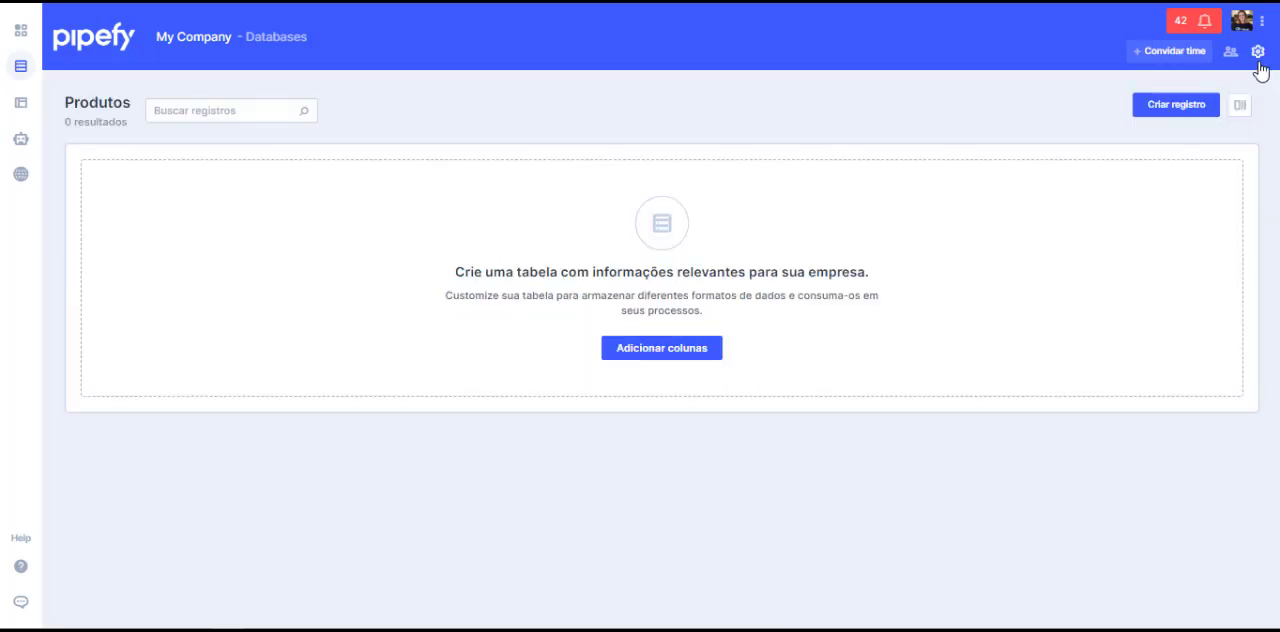
Step: Add a custom text field named "Produto" to the Produtos table and open the form for creating a record
{"action": "left_click", "coordinate": [1258, 55]}
{"action": "left_click", "coordinate": [1173, 246]}
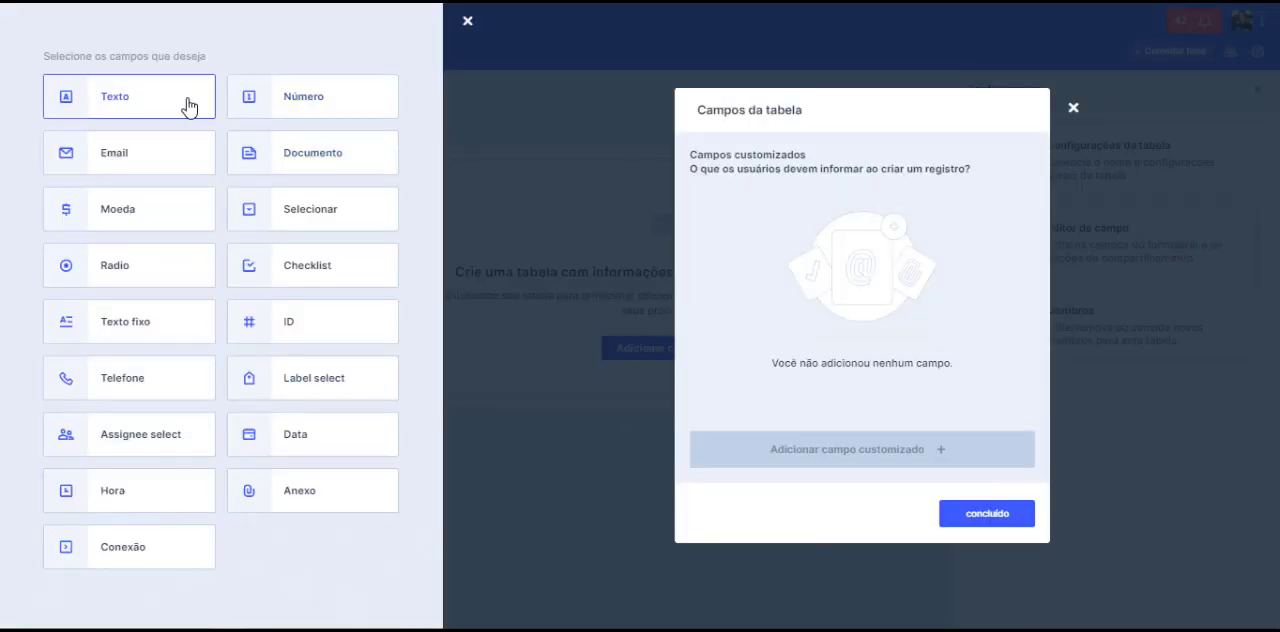
{"action": "left_click", "coordinate": [188, 107]}
{"action": "type", "text": "Pro"}
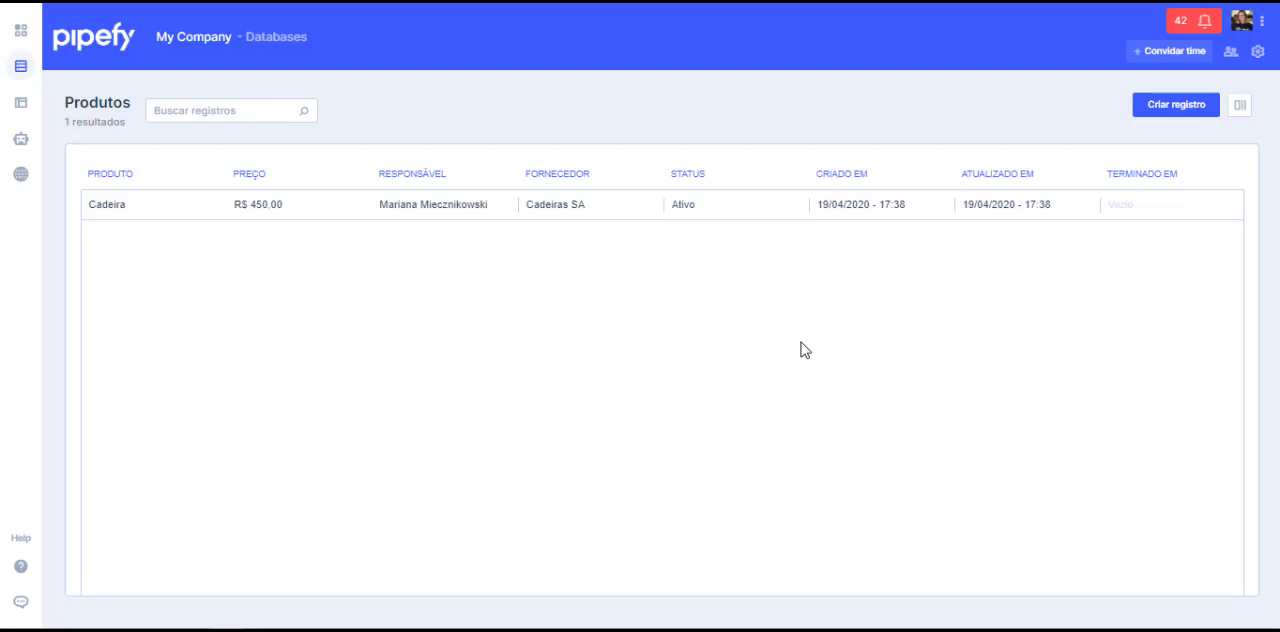
{"action": "left_click", "coordinate": [1162, 118]}
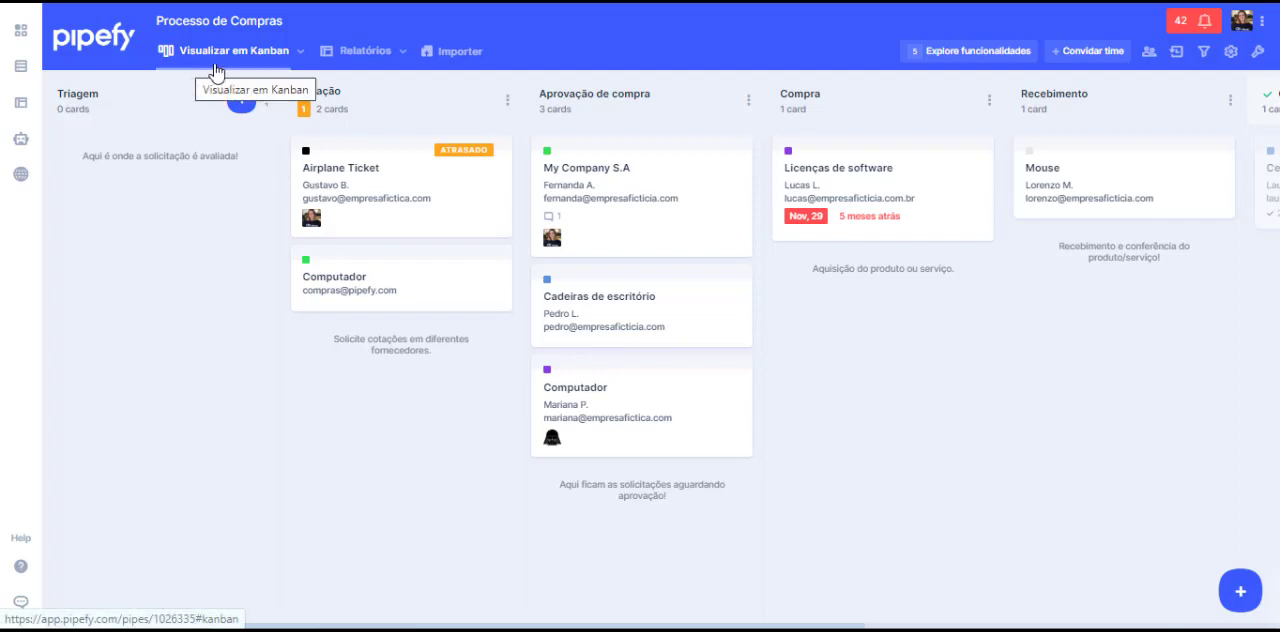
Step: Create a new report for the Processo de Compras pipe and add the Responsáveis and Atualizado em columns
{"action": "left_click", "coordinate": [340, 60]}
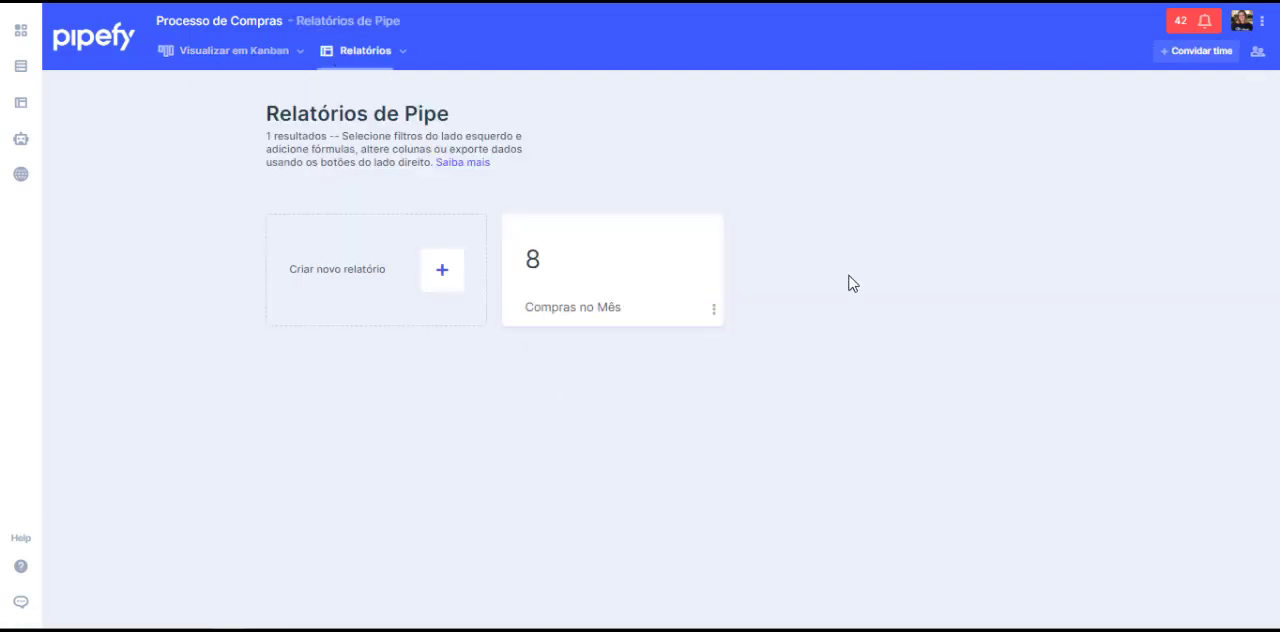
{"action": "left_click", "coordinate": [339, 314]}
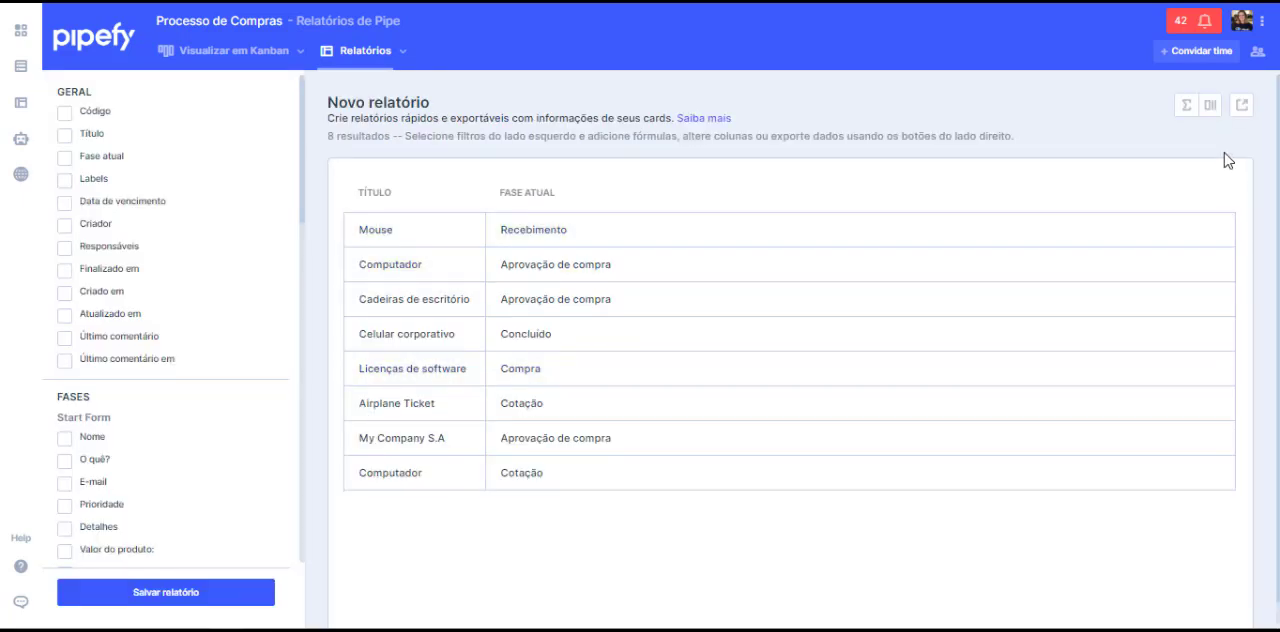
{"action": "left_click", "coordinate": [1214, 108]}
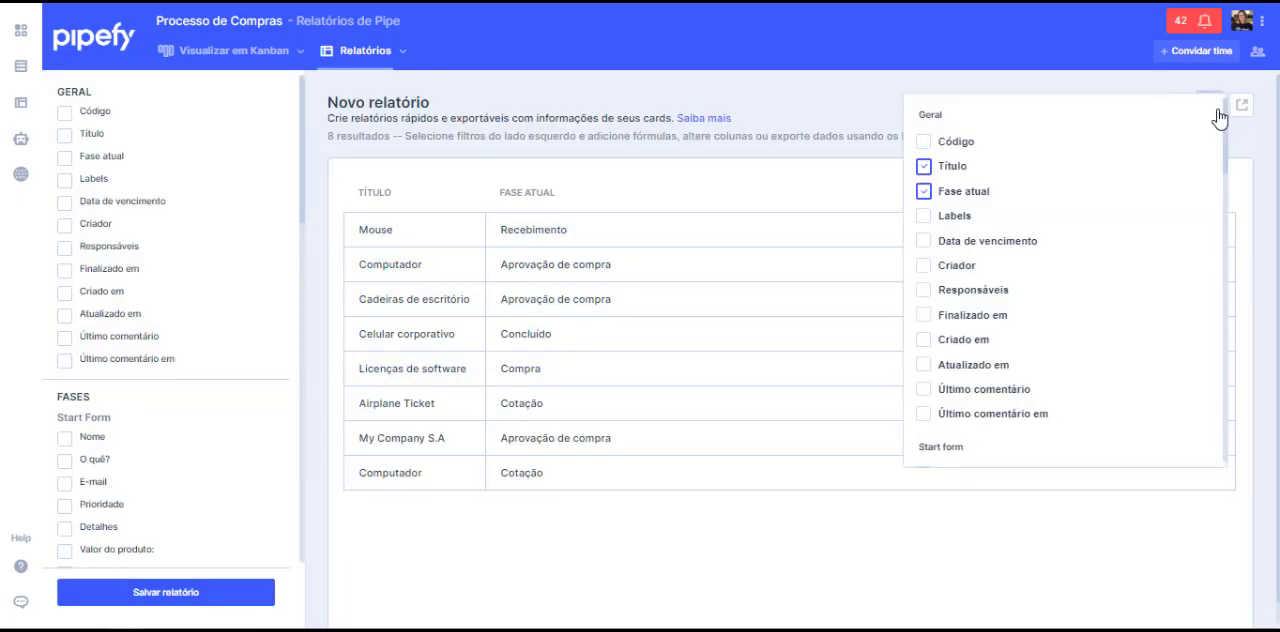
{"action": "left_click", "coordinate": [1000, 291]}
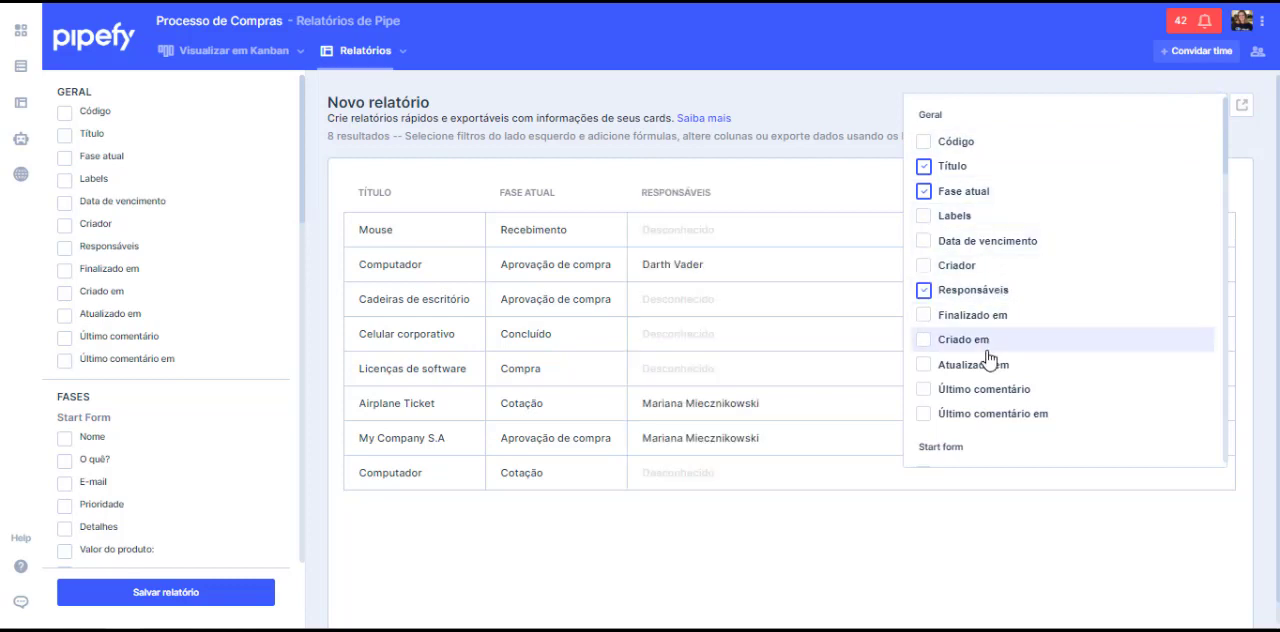
{"action": "left_click", "coordinate": [975, 364]}
{"action": "left_click", "coordinate": [238, 189]}
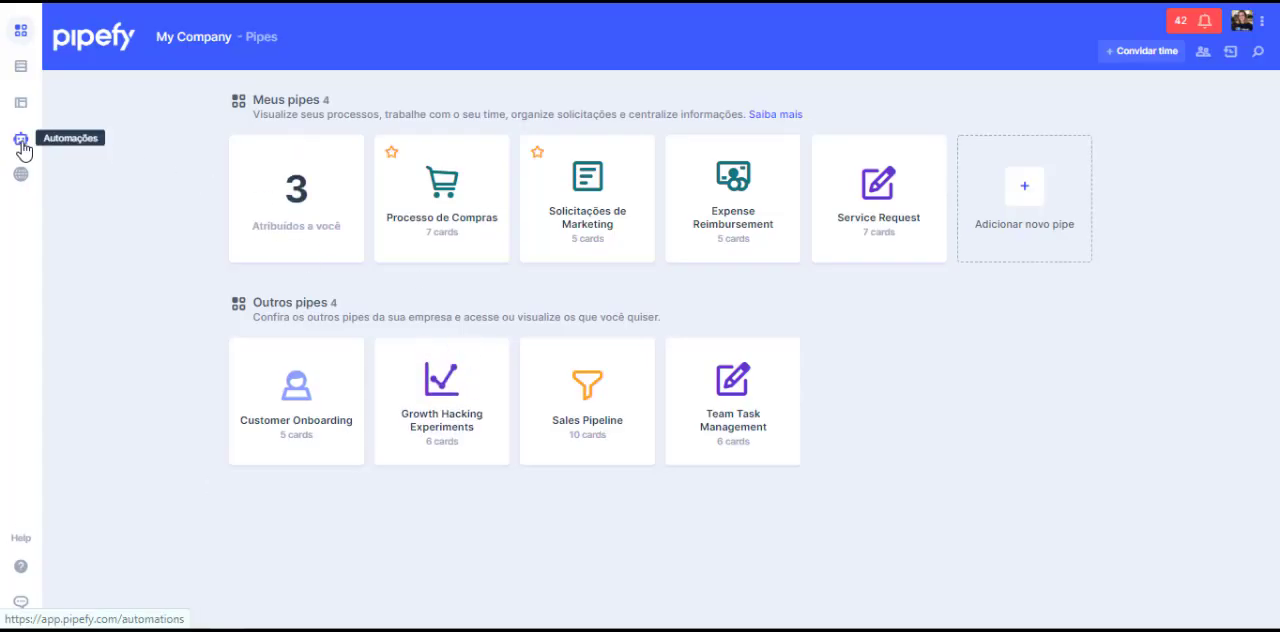
Step: Start an automation triggered when Responsável pela triagem is updated in Processo de Compras, on condition that Responsáveis é igual a the chosen member
{"action": "left_click", "coordinate": [22, 148]}
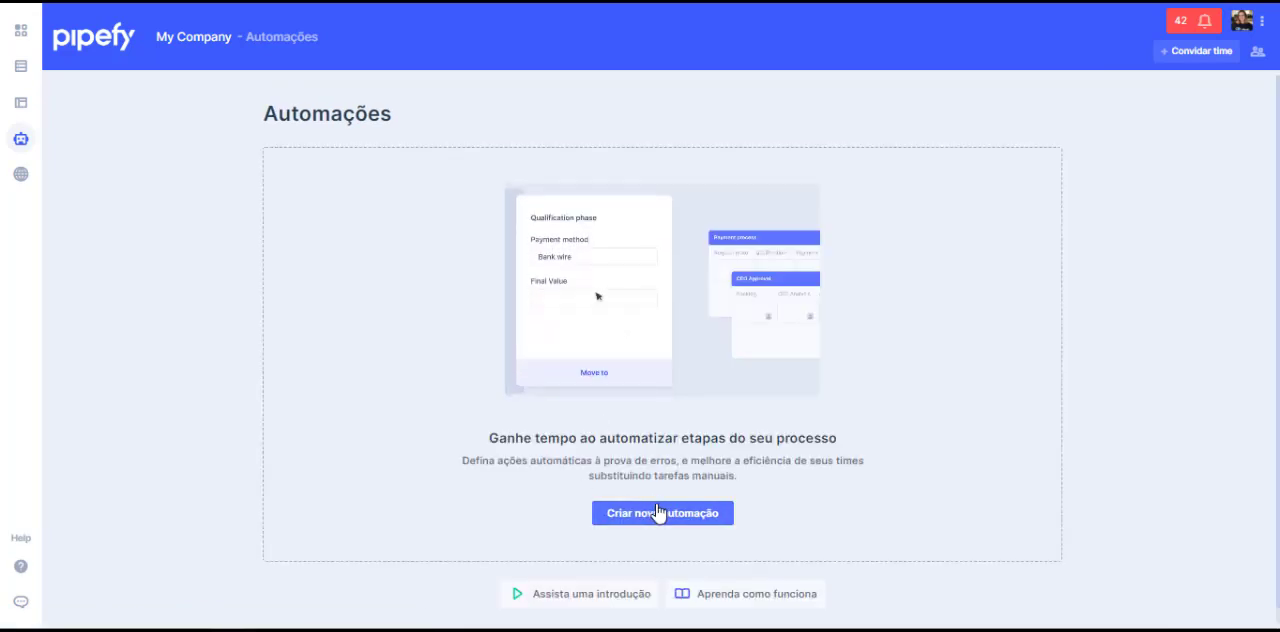
{"action": "left_click", "coordinate": [656, 514]}
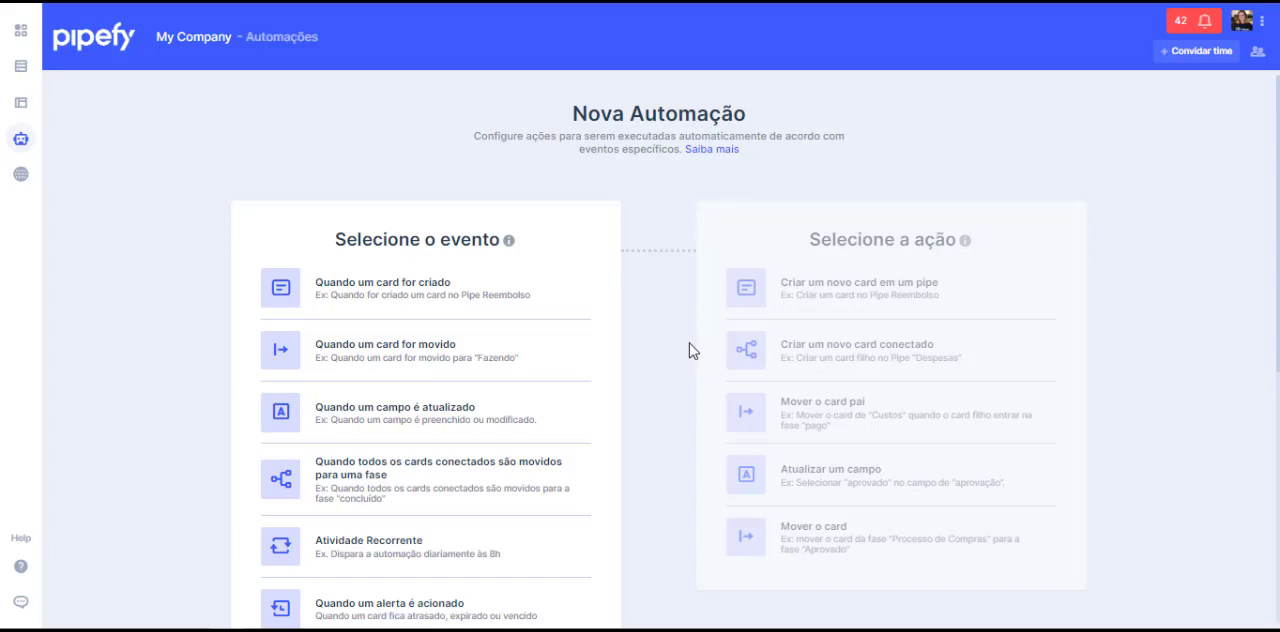
{"action": "scroll", "coordinate": [675, 380], "scroll_direction": "down", "scroll_amount": 1}
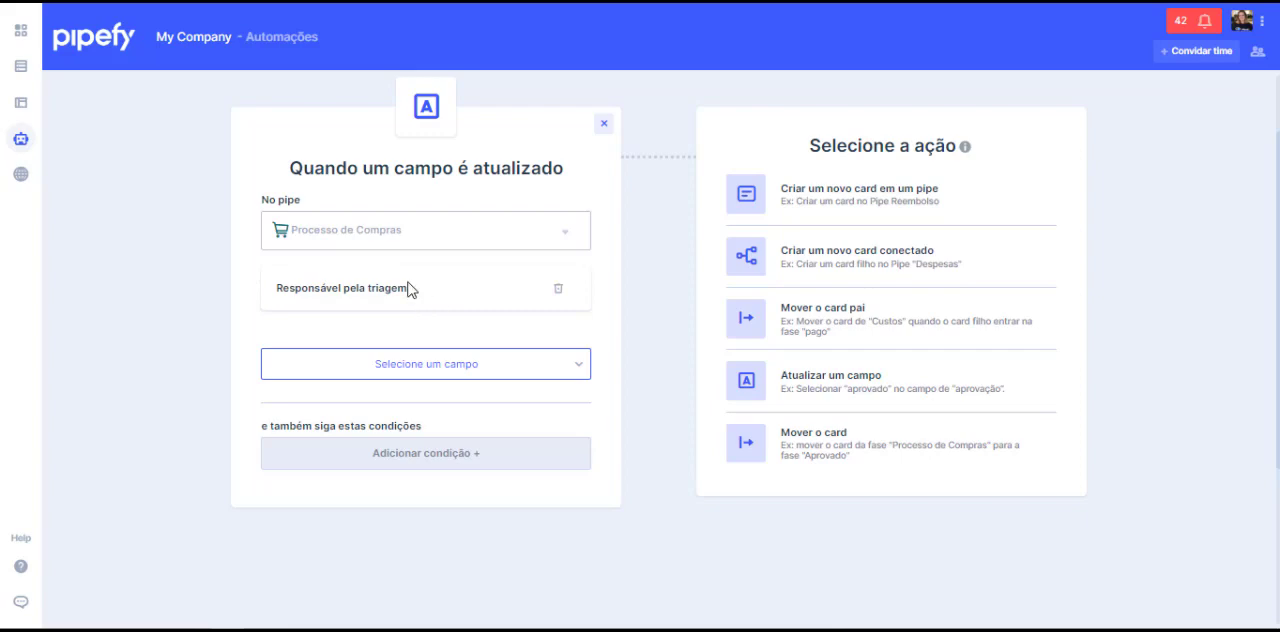
{"action": "left_click", "coordinate": [408, 454]}
{"action": "left_click", "coordinate": [537, 288]}
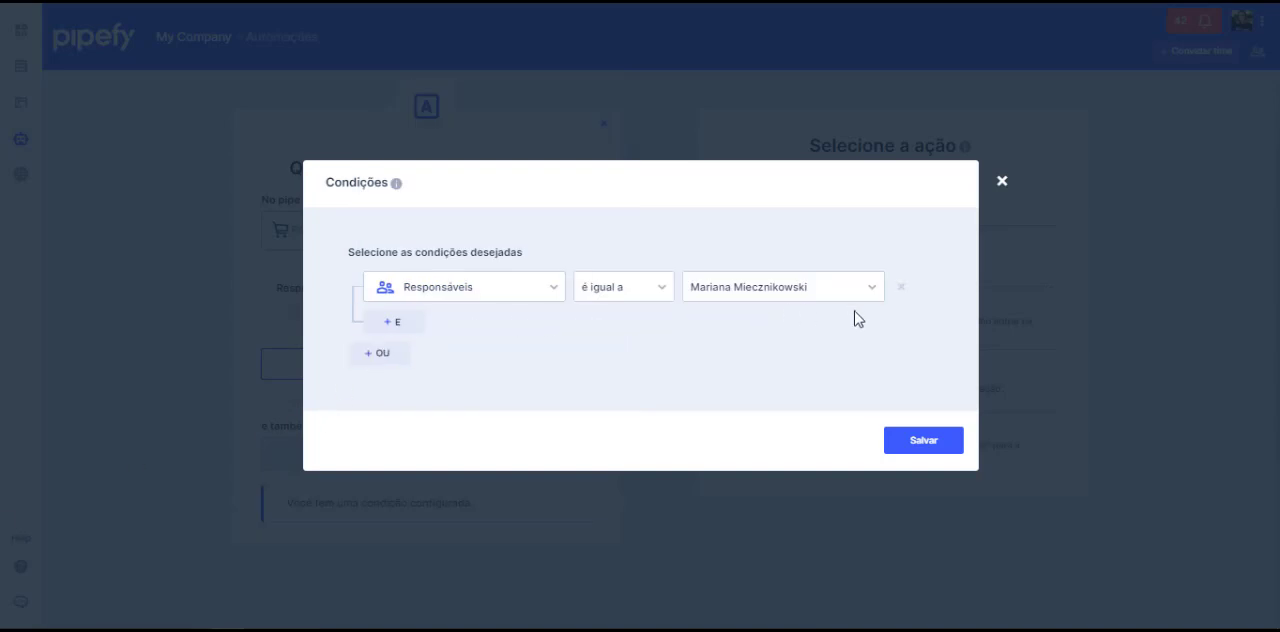
{"action": "left_click", "coordinate": [923, 441]}
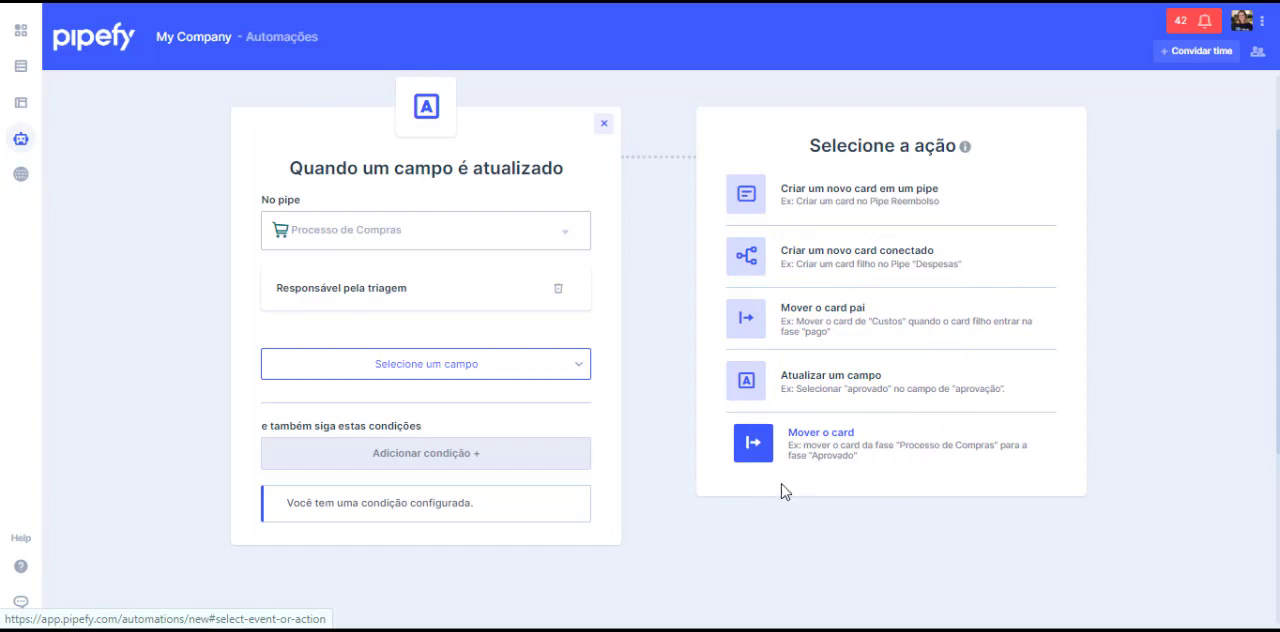
Step: Set the automation's action to move the card to the Cotação phase and create the automation
{"action": "left_click", "coordinate": [872, 457]}
{"action": "left_click", "coordinate": [838, 234]}
{"action": "left_click", "coordinate": [828, 306]}
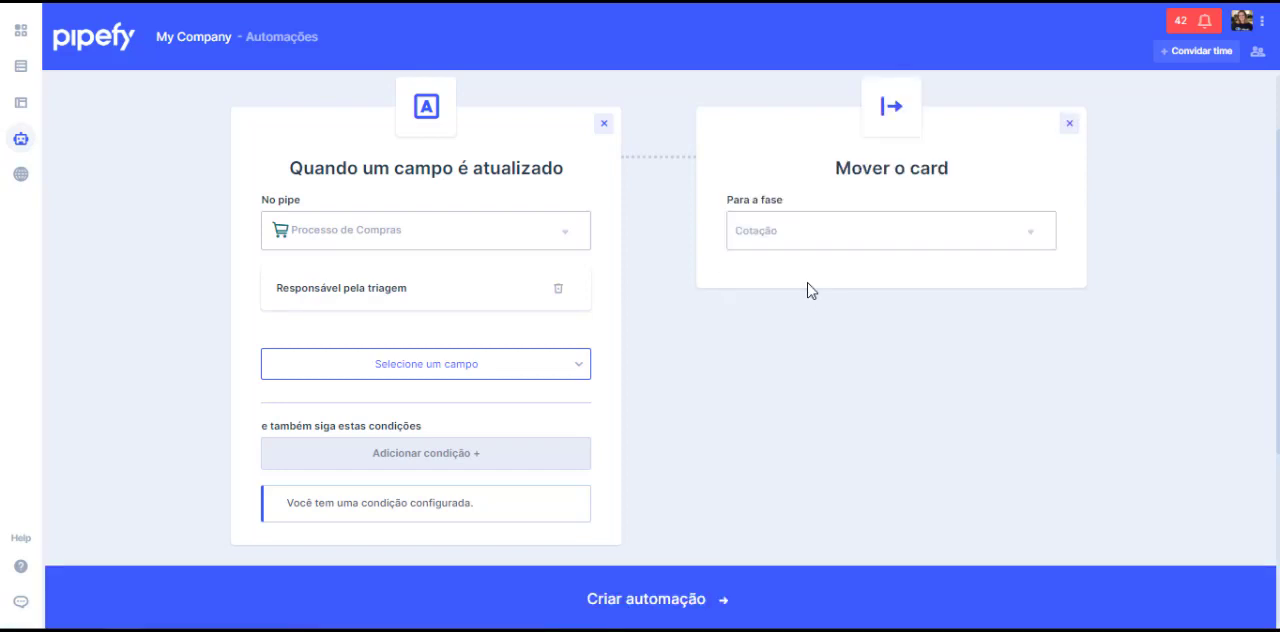
{"action": "left_click", "coordinate": [710, 590]}
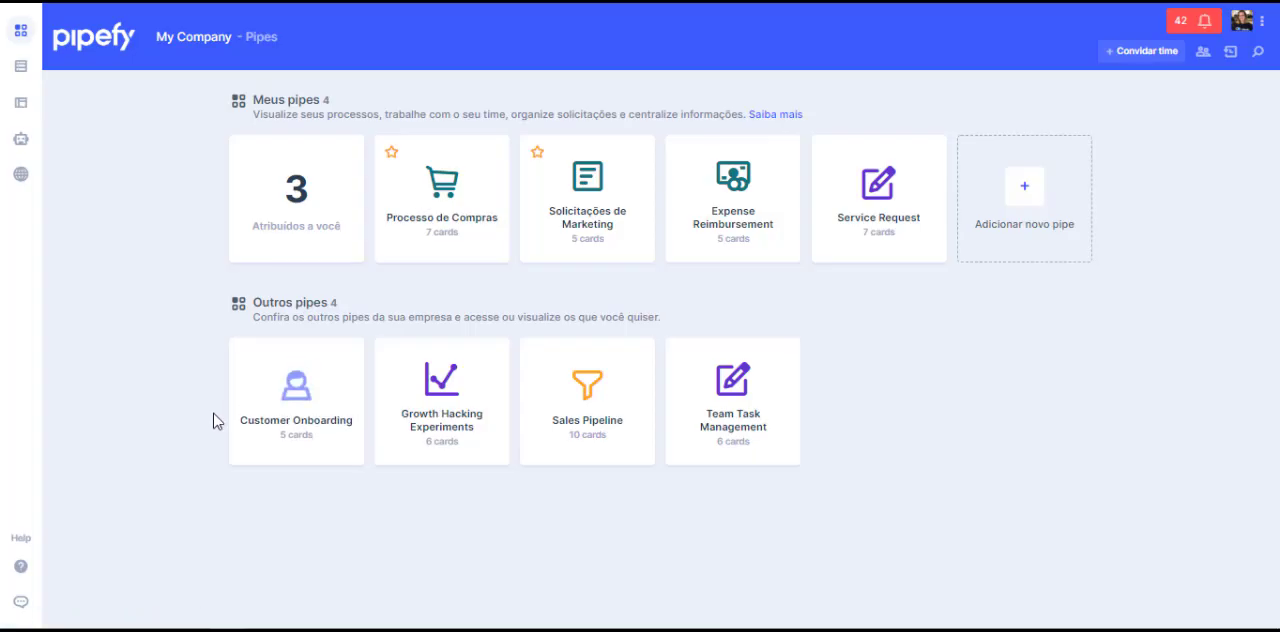
Step: Create a Processo de Compras email template named "Aprovação de Compra" with the subject "Sua solicitação de compra ID: {{phase6935496.field13942905}} foi aprovada!" and an approval message
{"action": "left_click", "coordinate": [467, 243]}
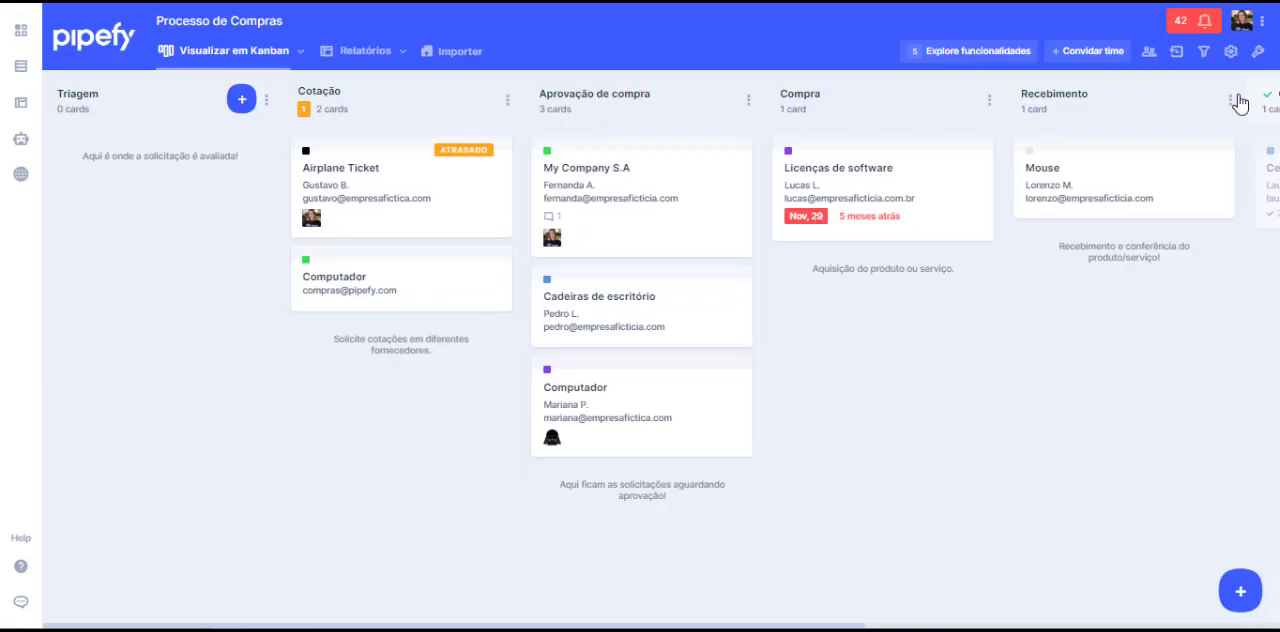
{"action": "left_click", "coordinate": [1258, 52]}
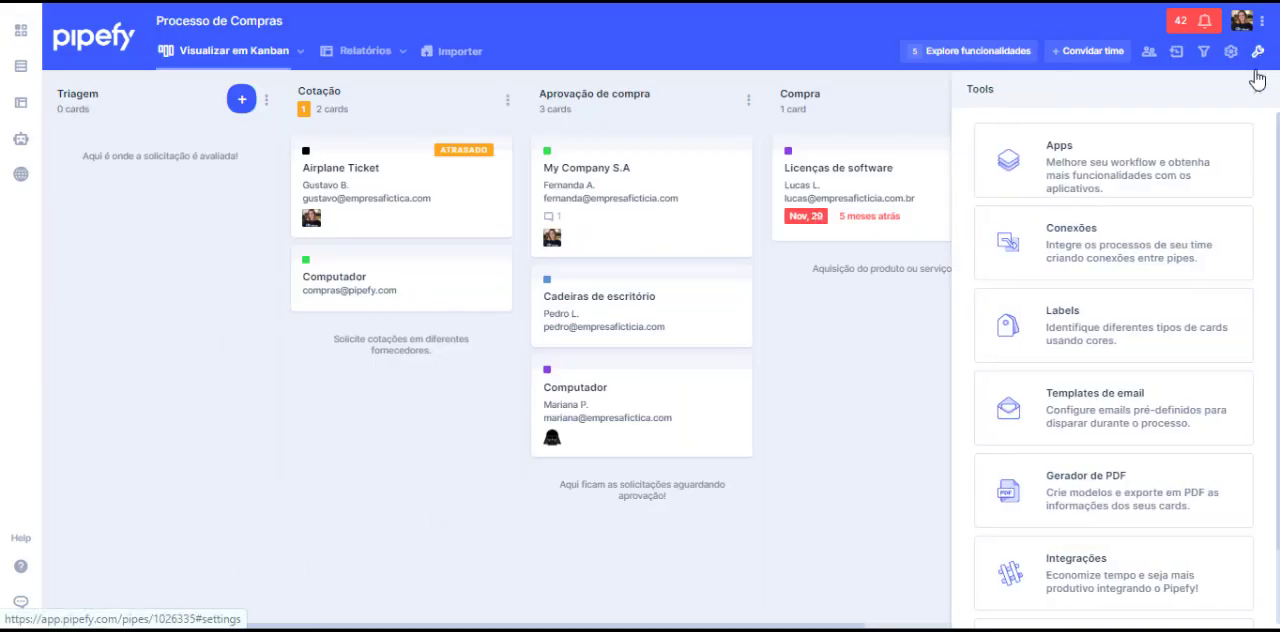
{"action": "left_click", "coordinate": [1174, 410]}
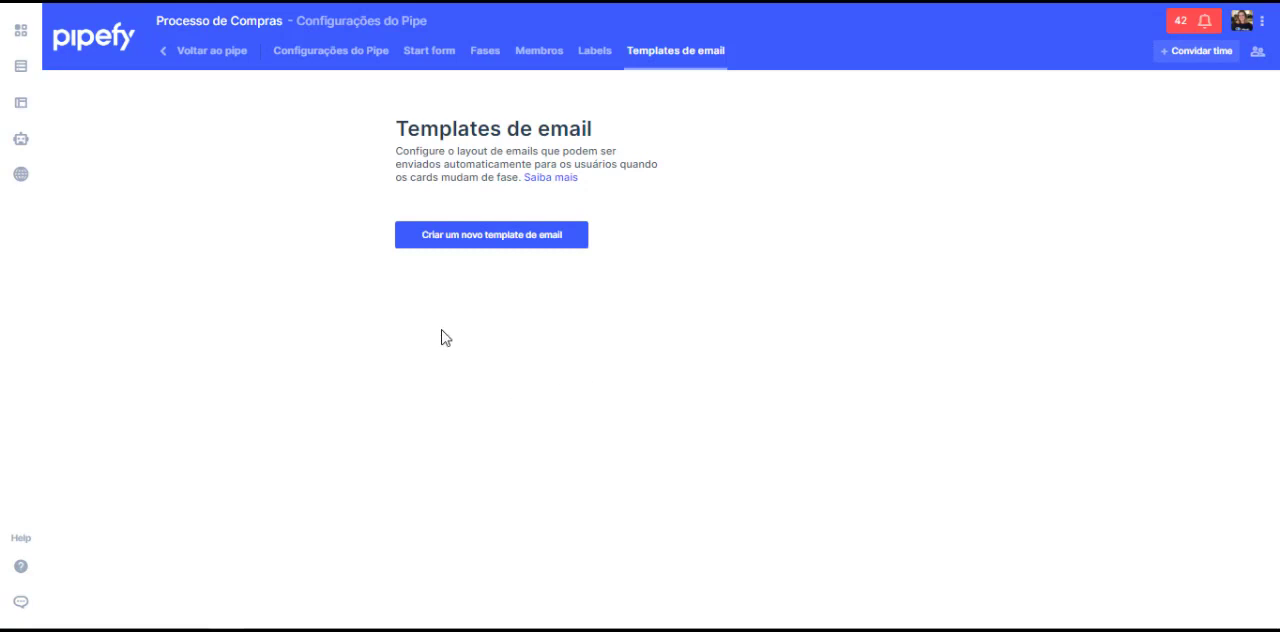
{"action": "left_click", "coordinate": [487, 243]}
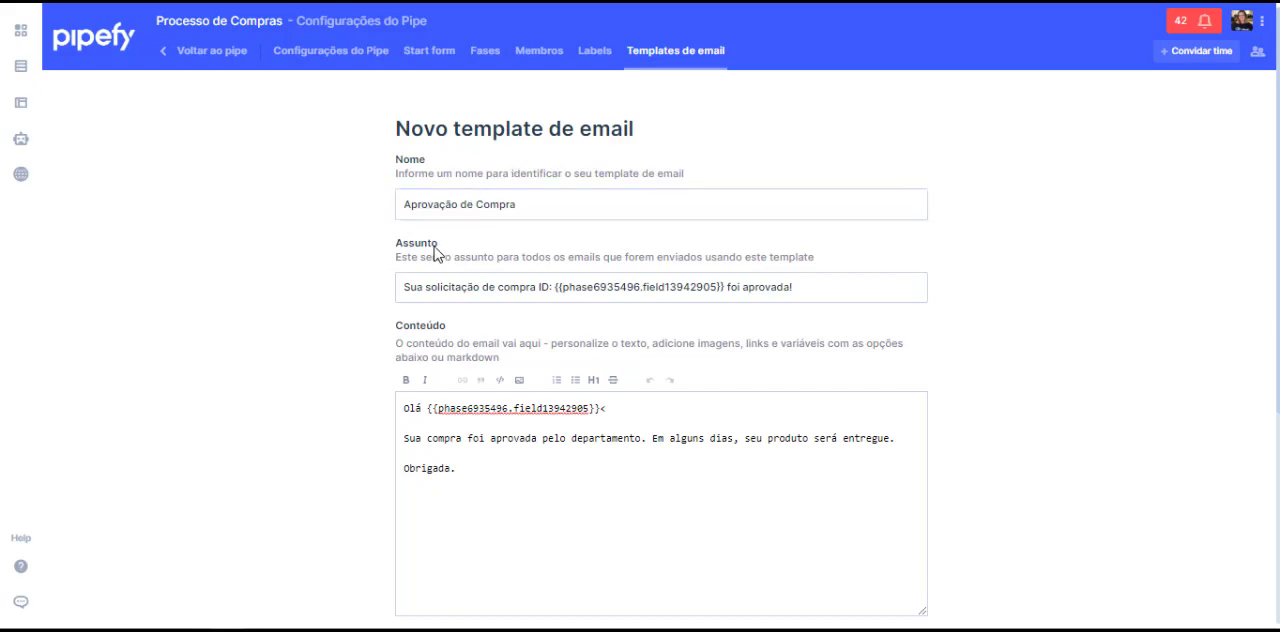
{"action": "left_click", "coordinate": [492, 290]}
Step: Generate the dynamic content code for the Fase - Start form entity and Campo - Prioridade property, and save the email template
{"action": "scroll", "coordinate": [690, 275], "scroll_direction": "down", "scroll_amount": 1}
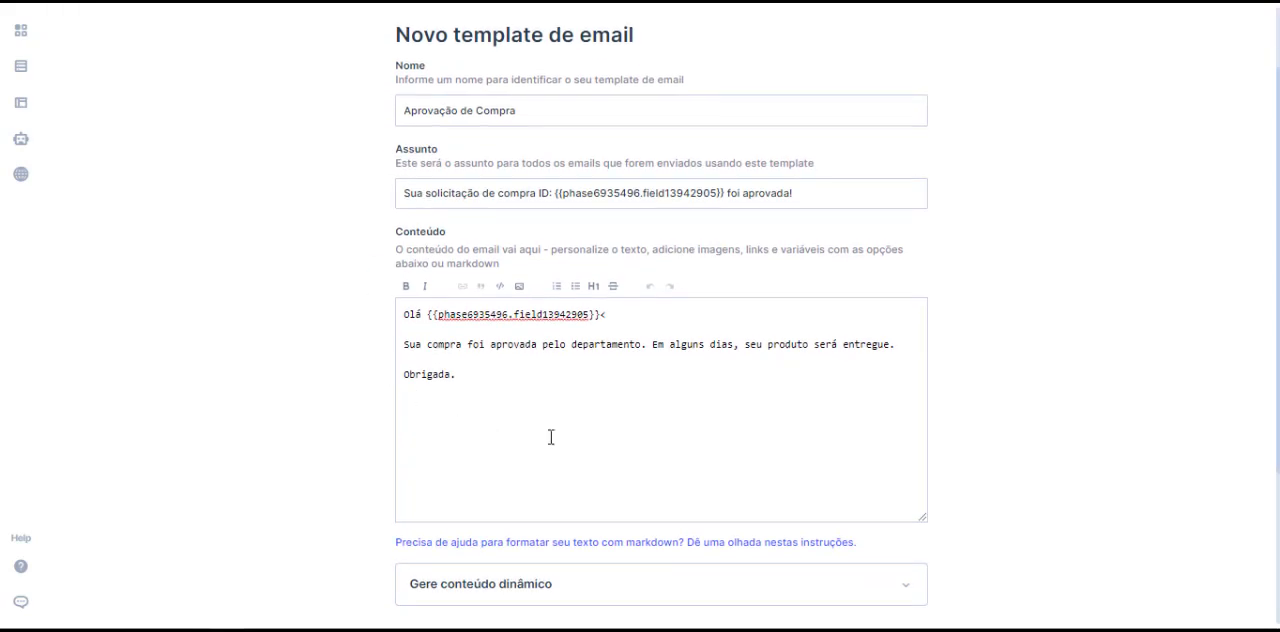
{"action": "scroll", "coordinate": [686, 334], "scroll_direction": "down", "scroll_amount": 1}
{"action": "left_click", "coordinate": [546, 509]}
{"action": "scroll", "coordinate": [694, 286], "scroll_direction": "down", "scroll_amount": 2}
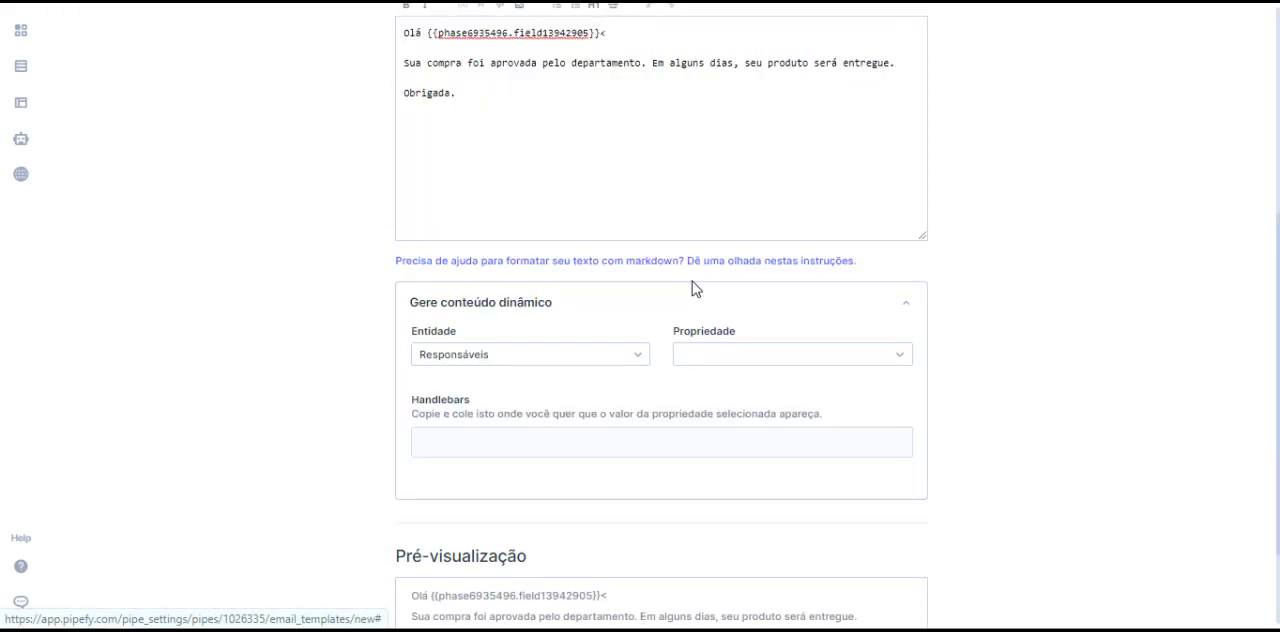
{"action": "left_click", "coordinate": [523, 358]}
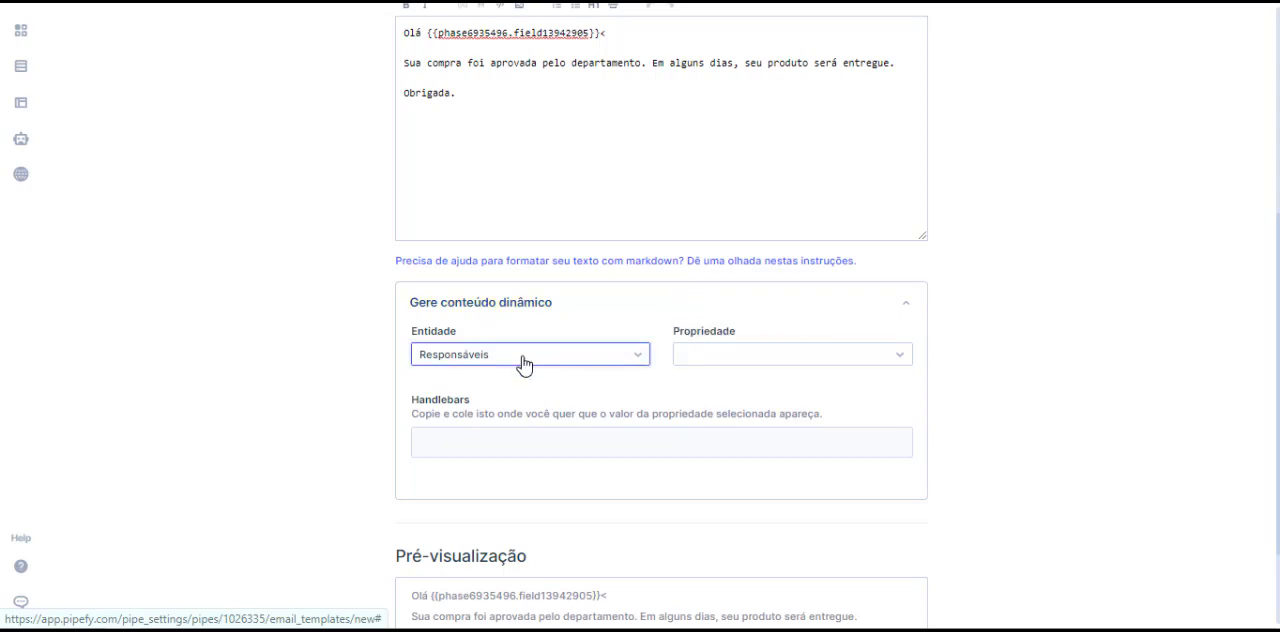
{"action": "left_click", "coordinate": [551, 471]}
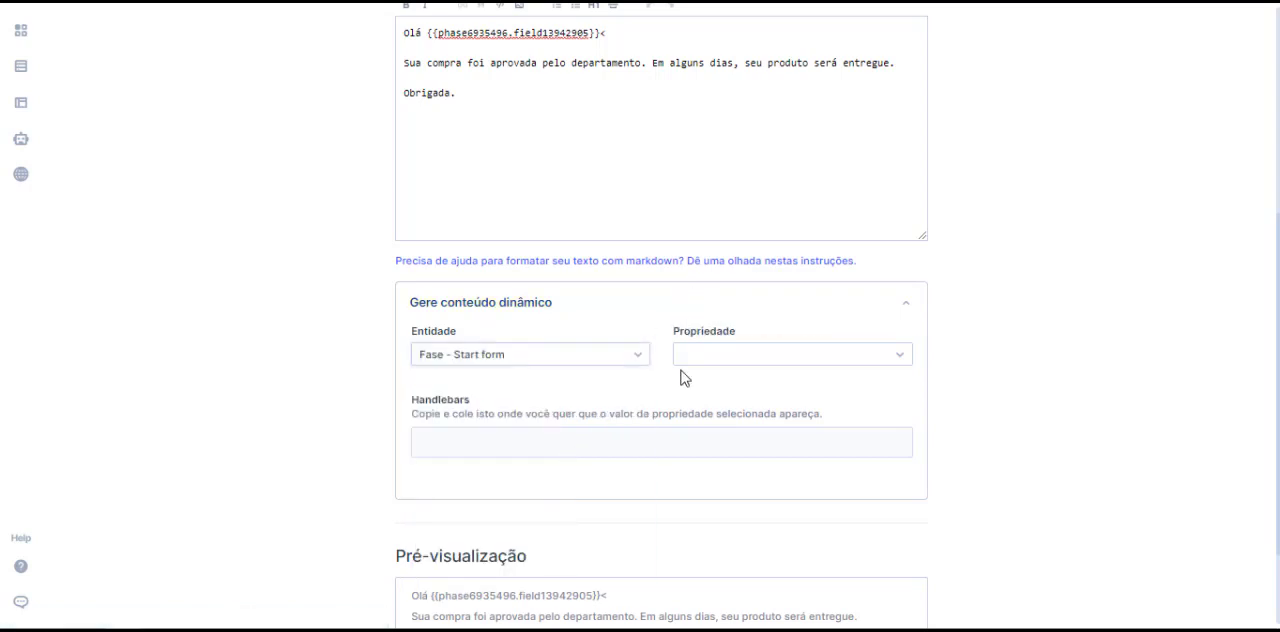
{"action": "left_click", "coordinate": [686, 358]}
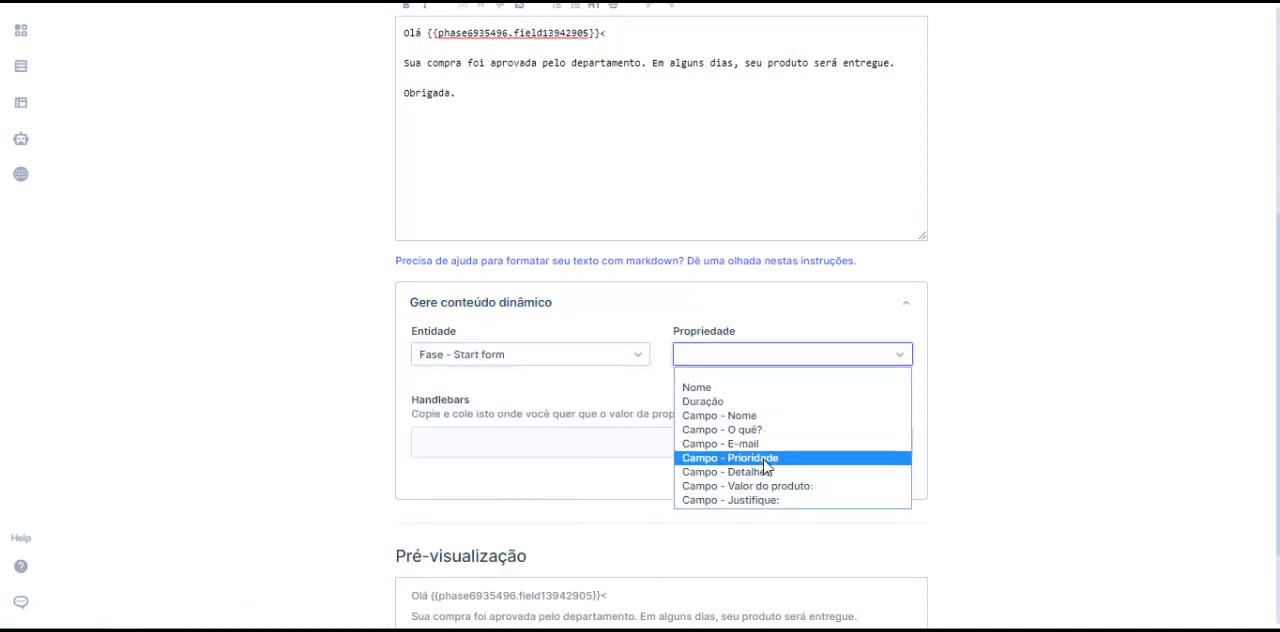
{"action": "left_click", "coordinate": [760, 459]}
{"action": "scroll", "coordinate": [582, 515], "scroll_direction": "up", "scroll_amount": 2}
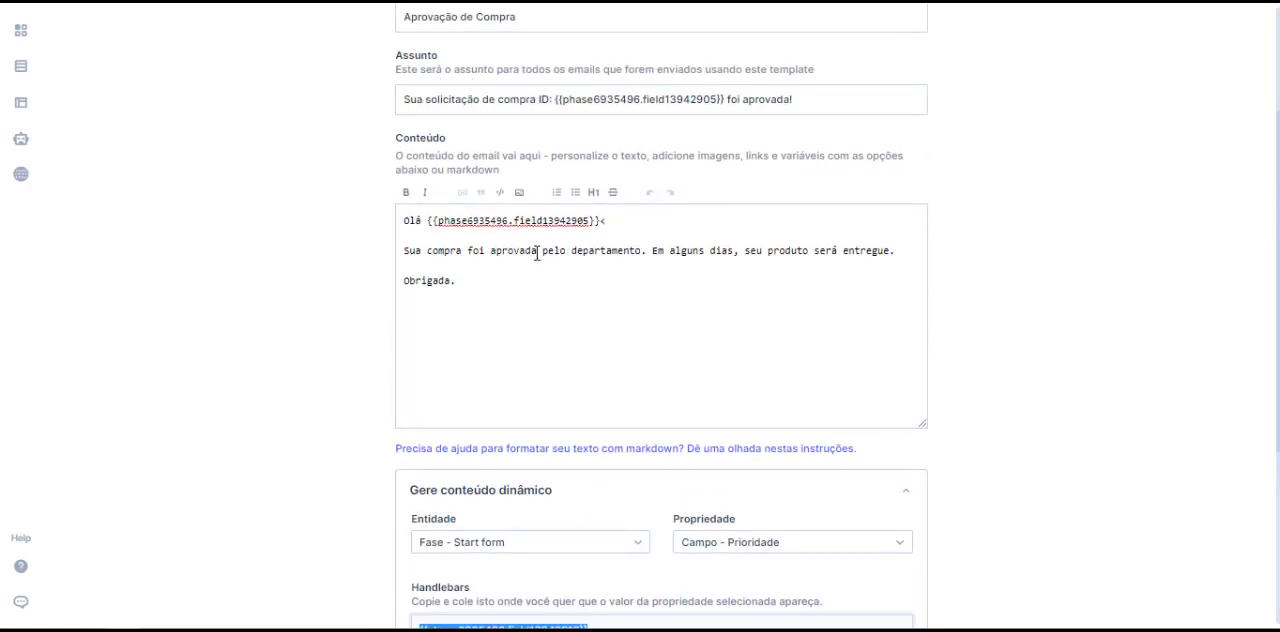
{"action": "scroll", "coordinate": [537, 254], "scroll_direction": "down", "scroll_amount": 4}
{"action": "left_click", "coordinate": [883, 600]}
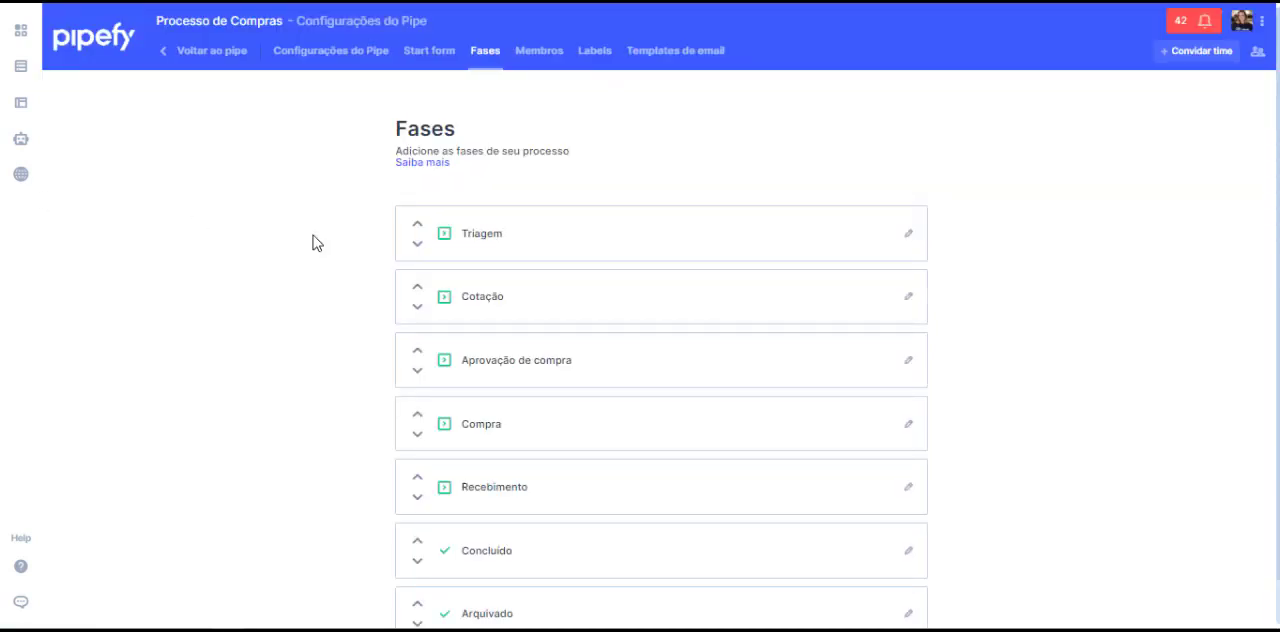
Step: Configure a new email template for the Aprovação de compra phase, based on the Aprovação de Compra template
{"action": "scroll", "coordinate": [313, 236], "scroll_direction": "down", "scroll_amount": 1}
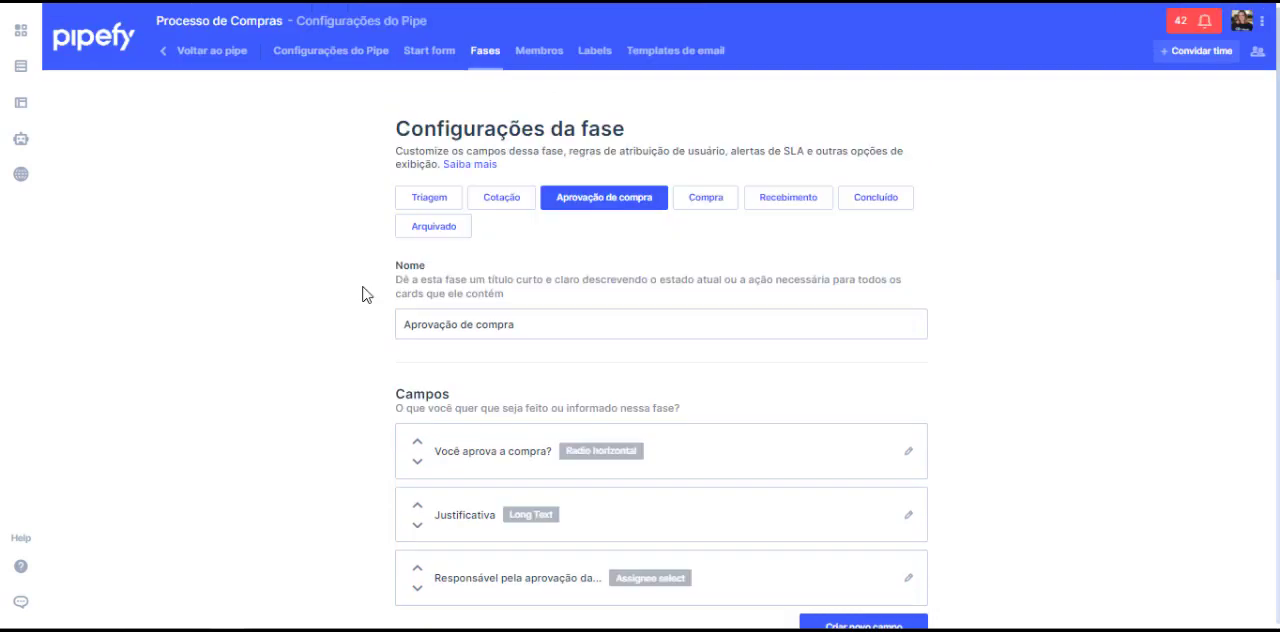
{"action": "scroll", "coordinate": [363, 287], "scroll_direction": "down", "scroll_amount": 1}
{"action": "scroll", "coordinate": [366, 292], "scroll_direction": "down", "scroll_amount": 5}
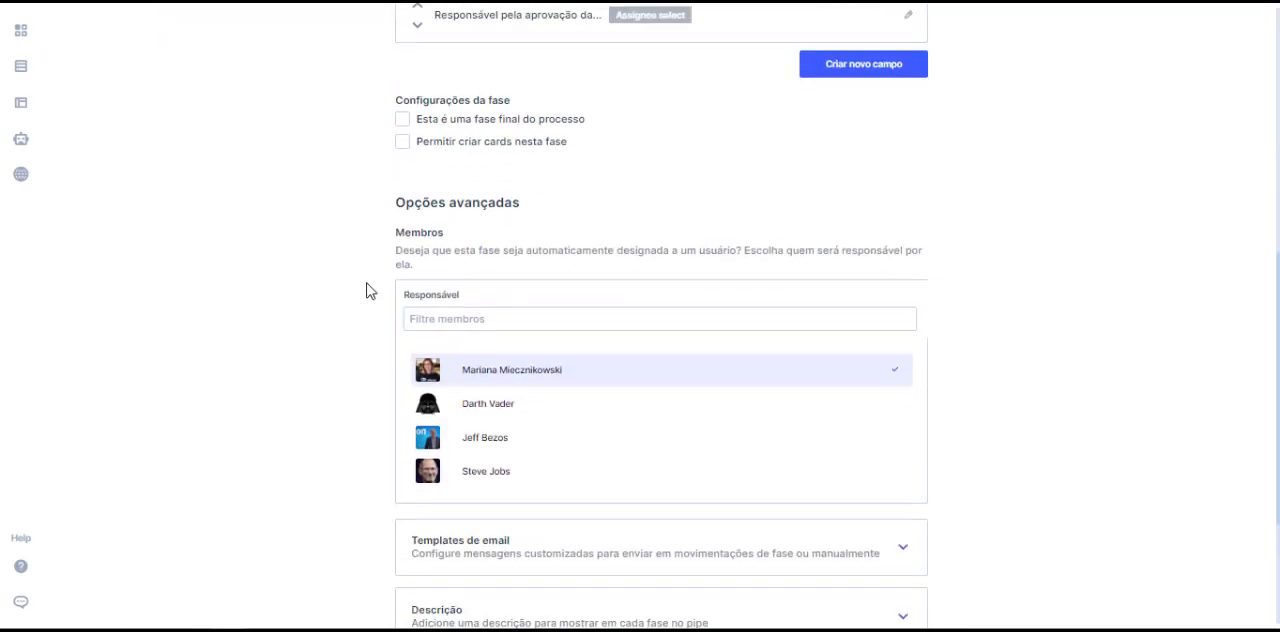
{"action": "scroll", "coordinate": [556, 210], "scroll_direction": "down", "scroll_amount": 3}
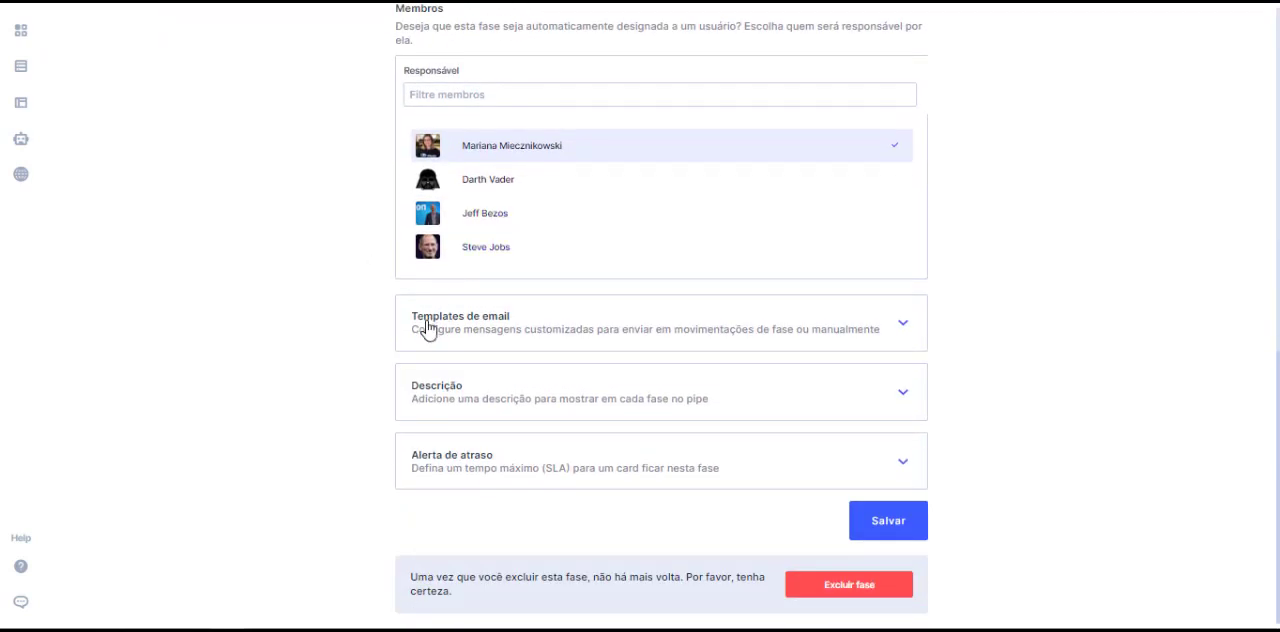
{"action": "left_click", "coordinate": [742, 326]}
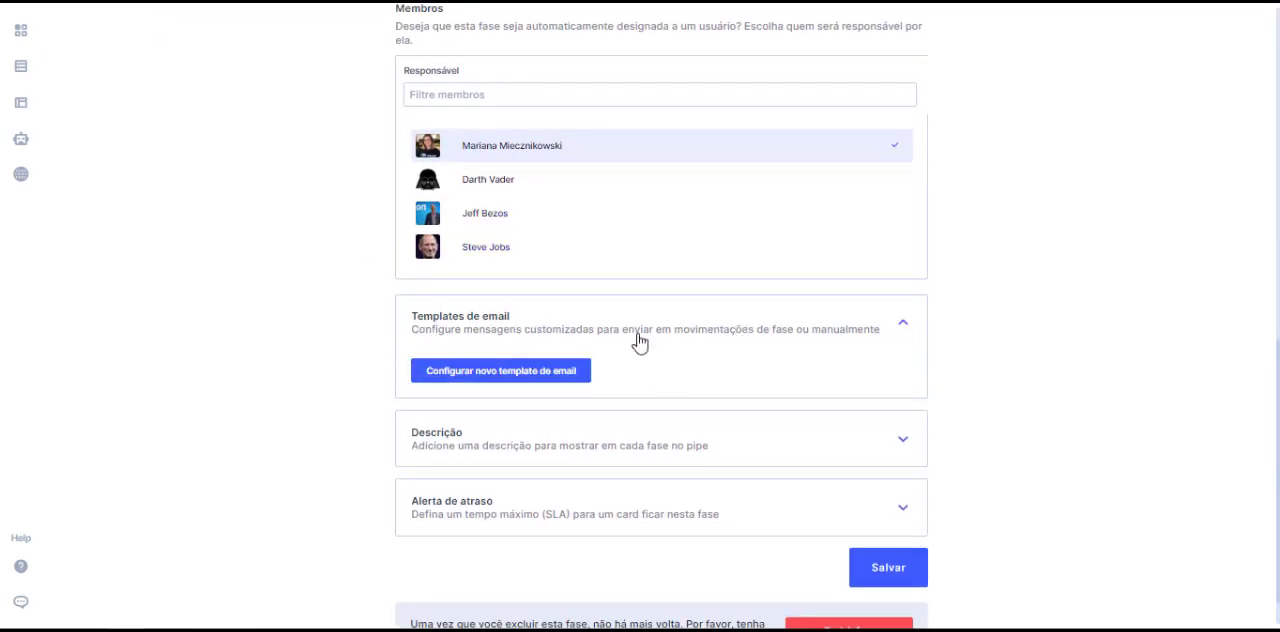
{"action": "left_click", "coordinate": [531, 372]}
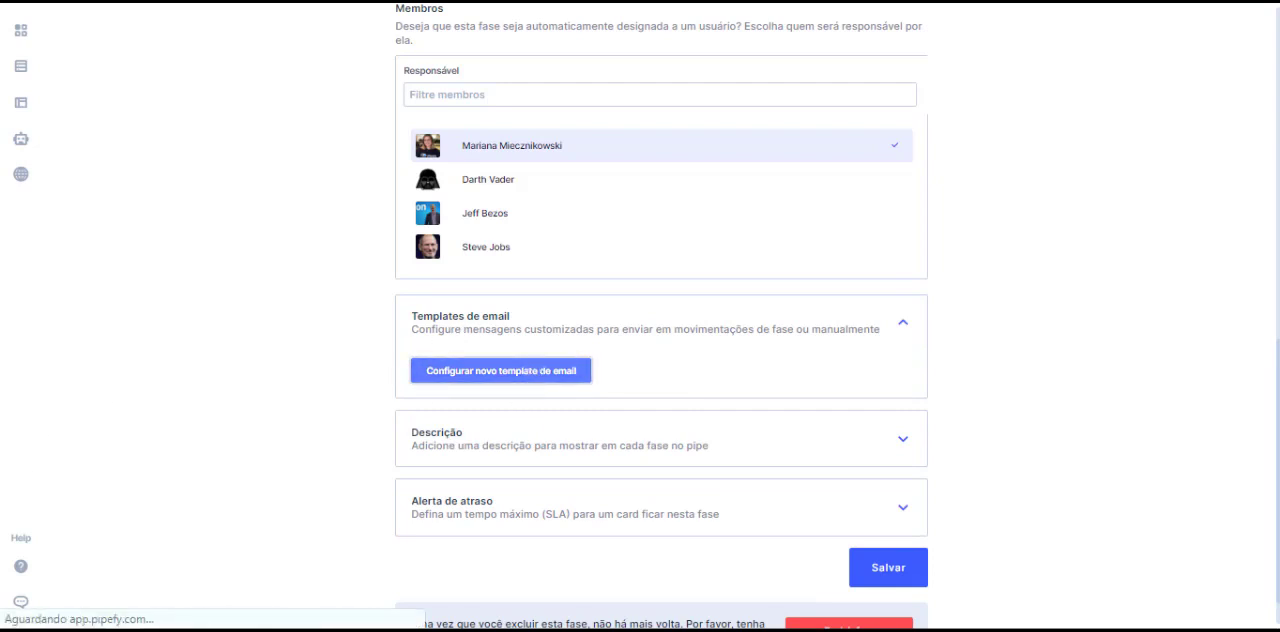
{"action": "scroll", "coordinate": [372, 147], "scroll_direction": "down", "scroll_amount": 1}
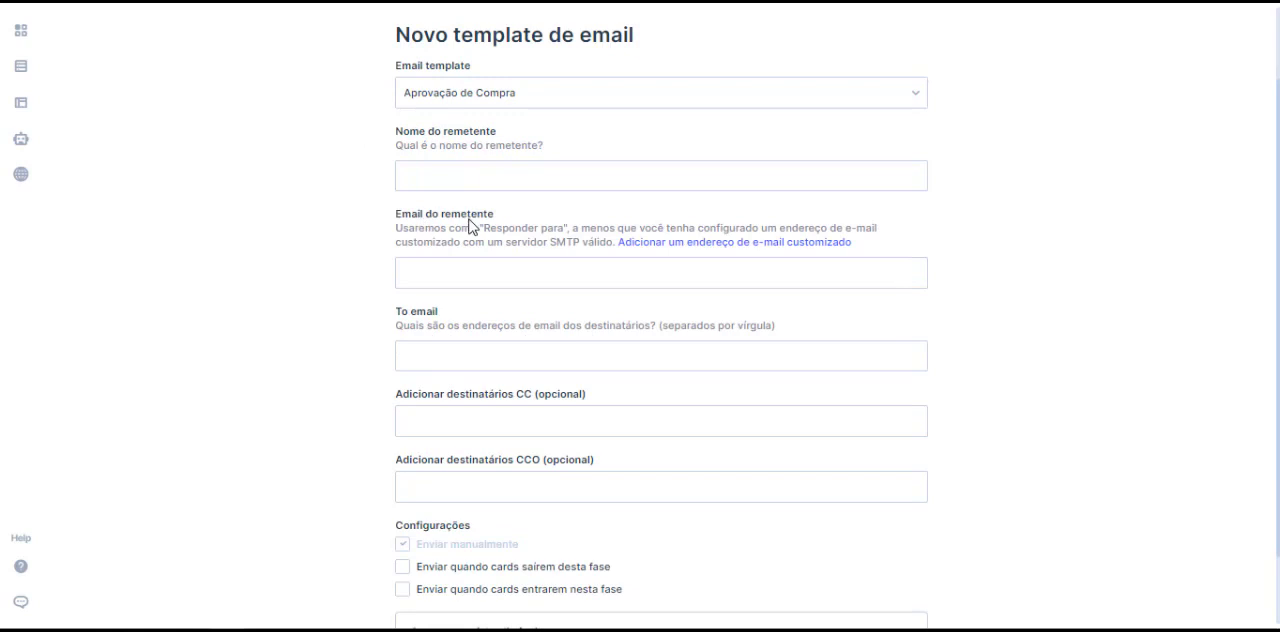
{"action": "scroll", "coordinate": [470, 226], "scroll_direction": "down", "scroll_amount": 1}
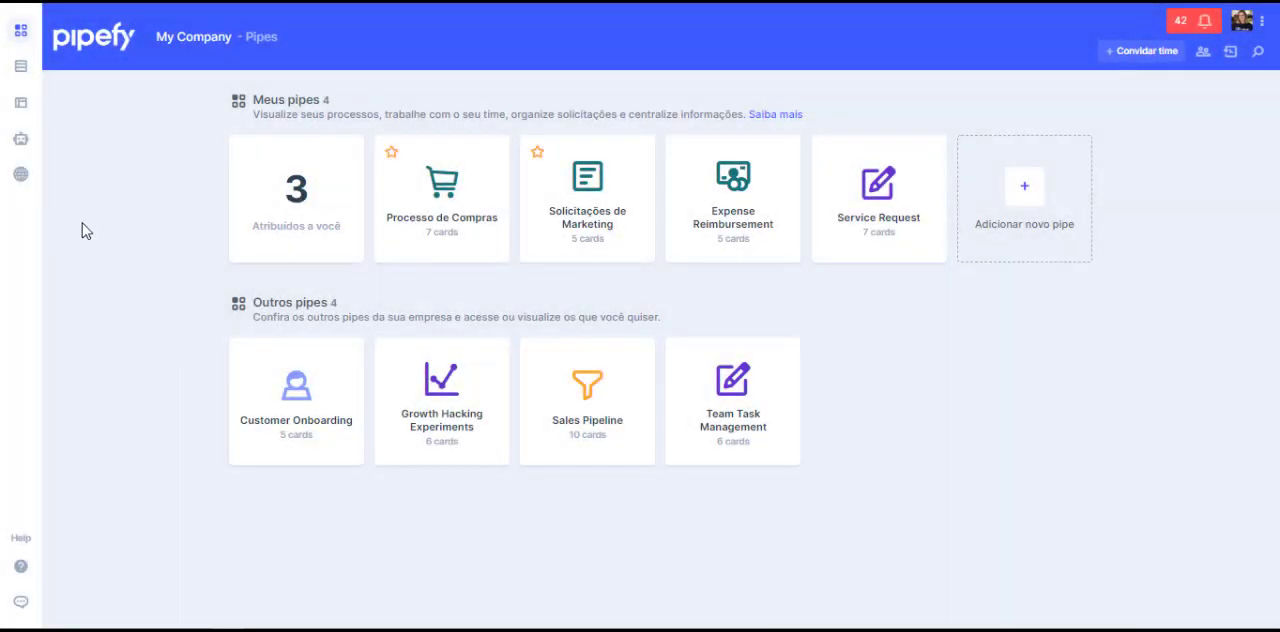
Step: Create a new portal named "Porta De Compras" with the Pipefy logo, a description and a background image
{"action": "left_click", "coordinate": [21, 174]}
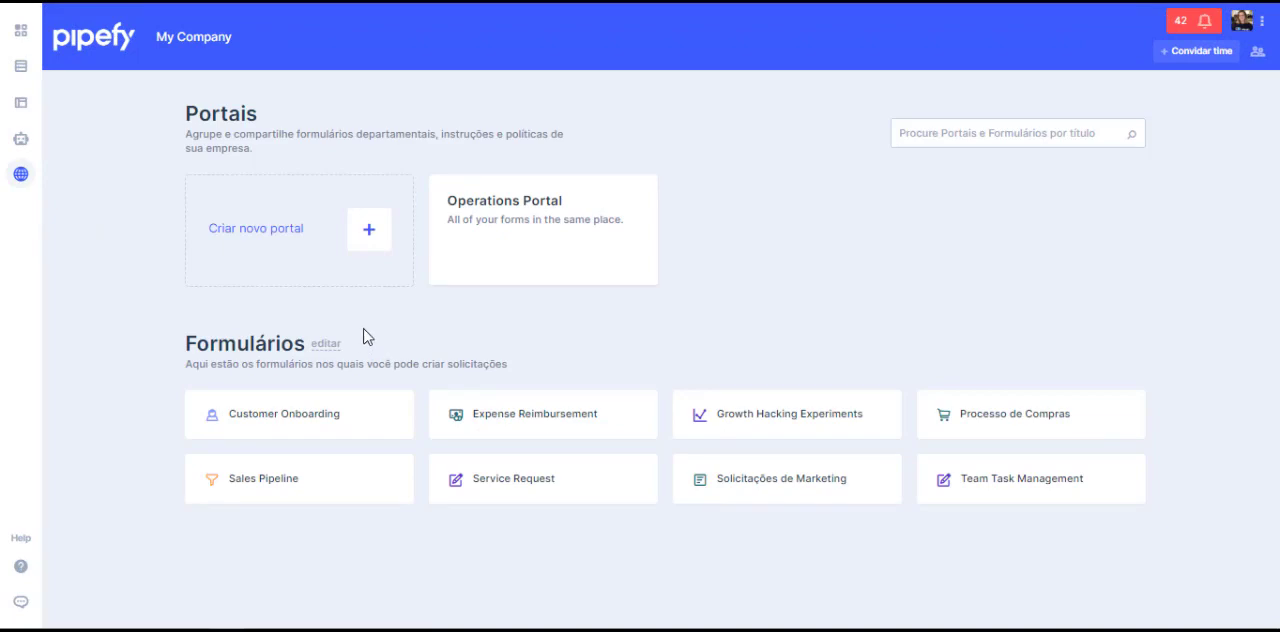
{"action": "left_click", "coordinate": [374, 256]}
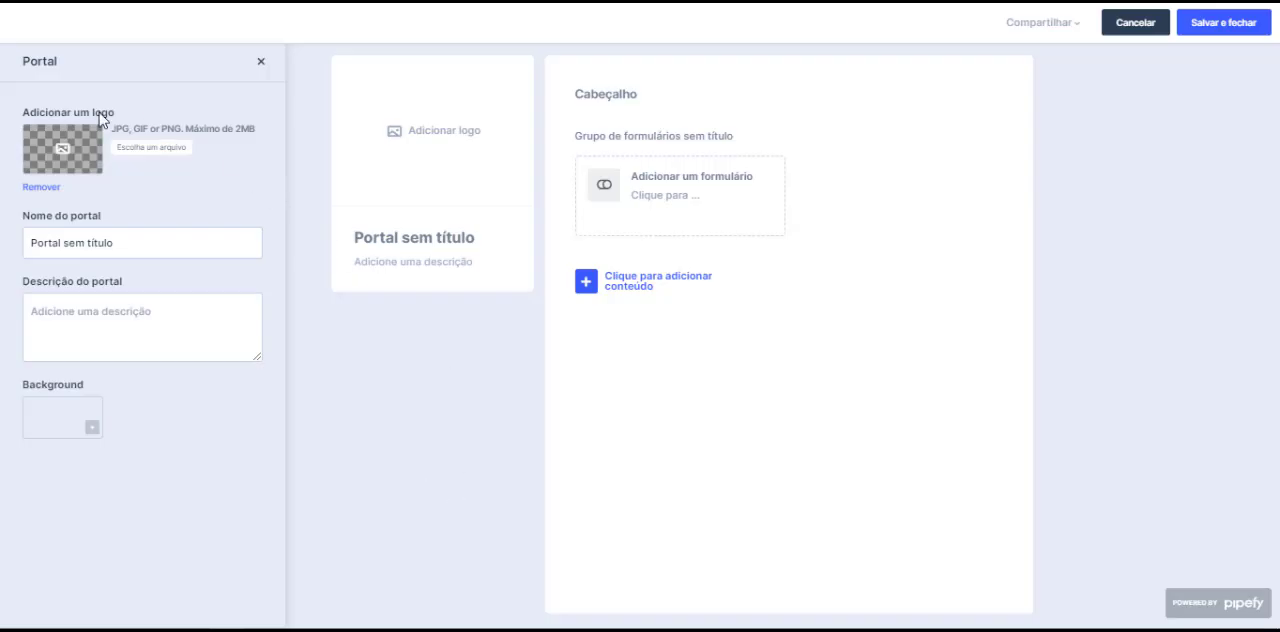
{"action": "left_click", "coordinate": [70, 250]}
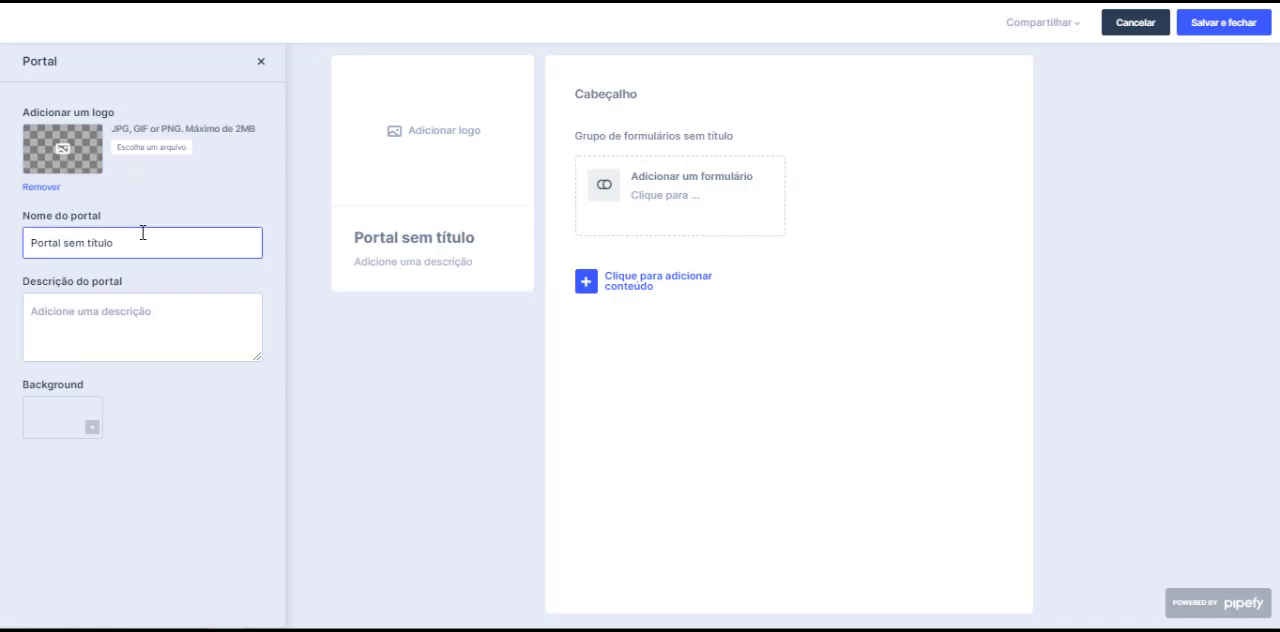
{"action": "left_click", "coordinate": [55, 305]}
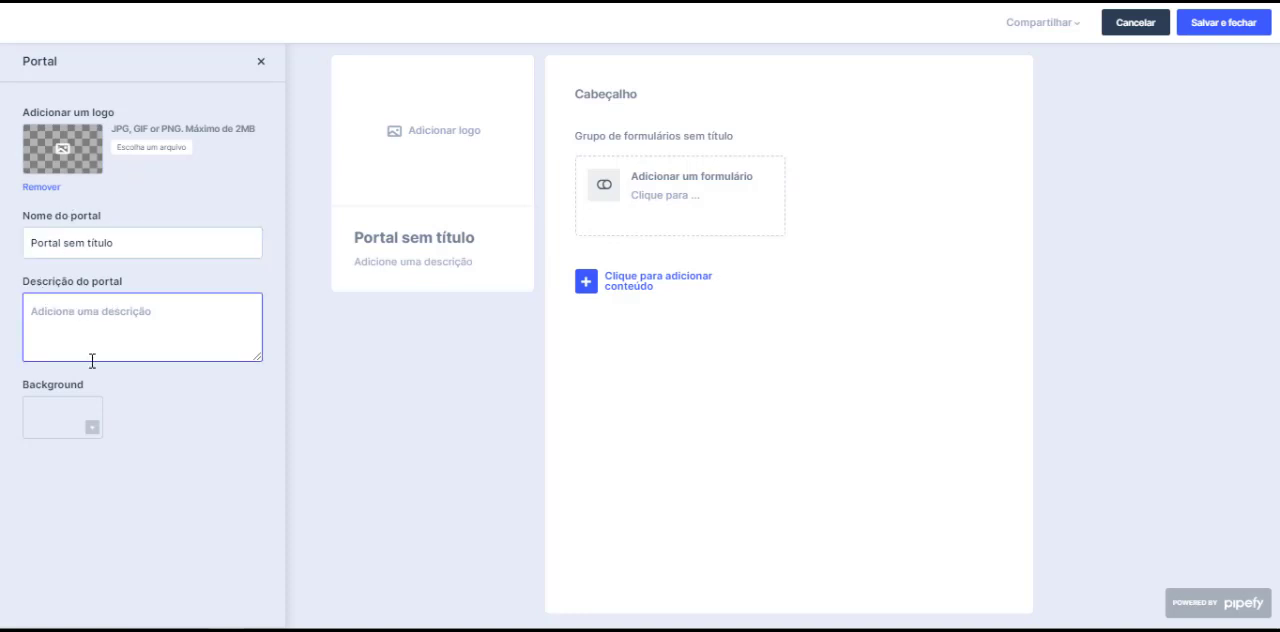
{"action": "left_click", "coordinate": [75, 425]}
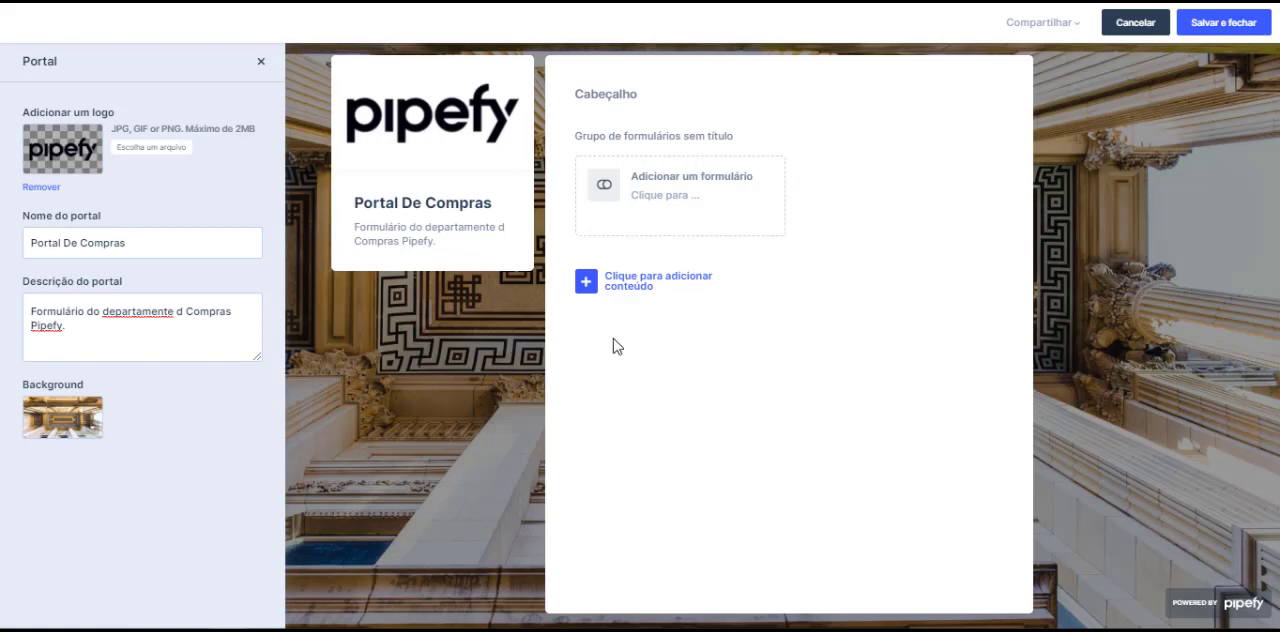
Step: Add the Processo de Compras form to the portal, and save and close it
{"action": "left_click", "coordinate": [686, 211]}
{"action": "left_click", "coordinate": [532, 201]}
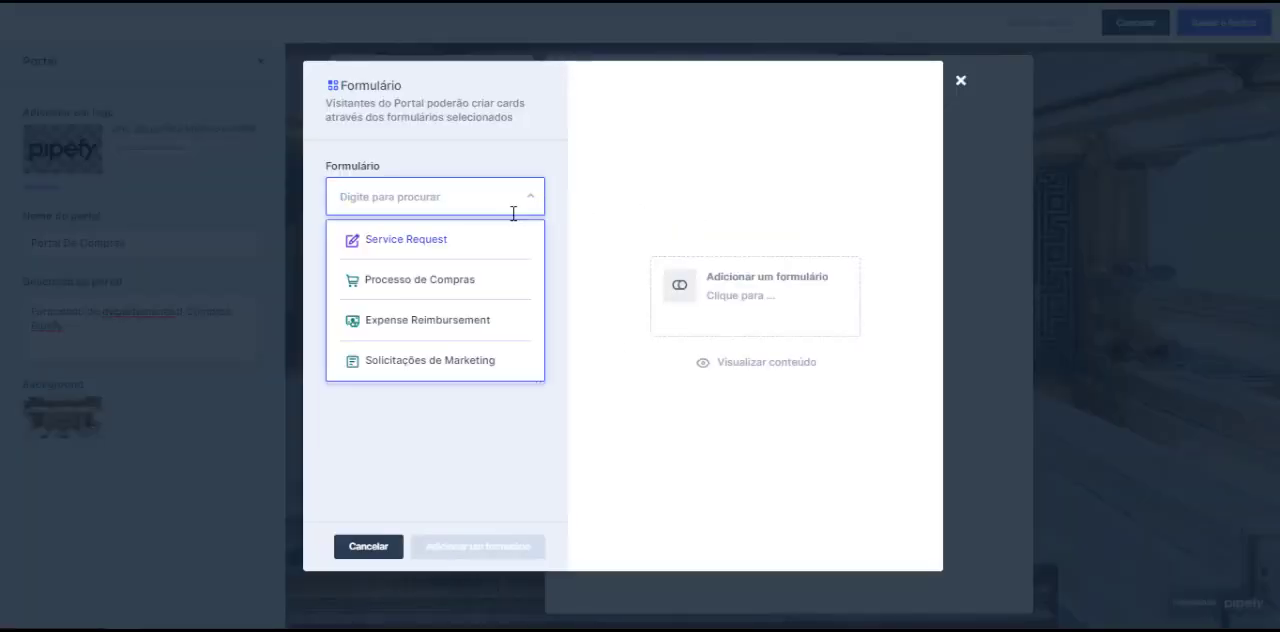
{"action": "left_click", "coordinate": [477, 285]}
{"action": "left_click", "coordinate": [478, 546]}
{"action": "left_click", "coordinate": [1229, 27]}
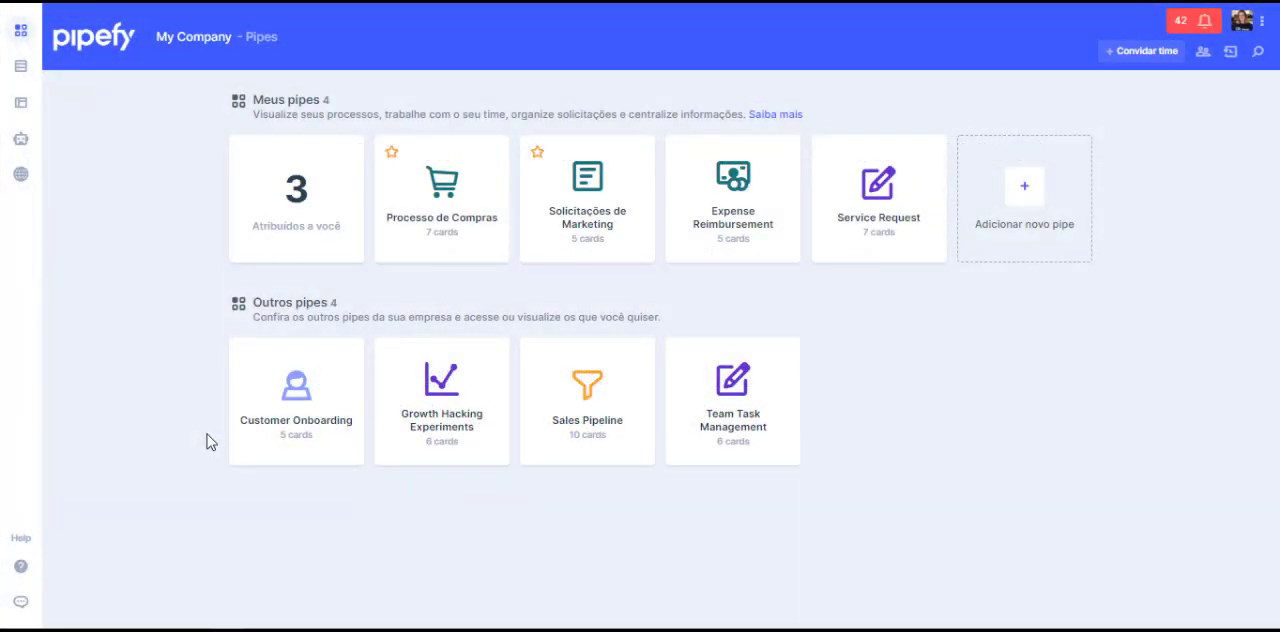
Step: In the Processo de Compras pipe, set up a new connection named "Conexão" to the Service Request pipe
{"action": "left_click", "coordinate": [443, 240]}
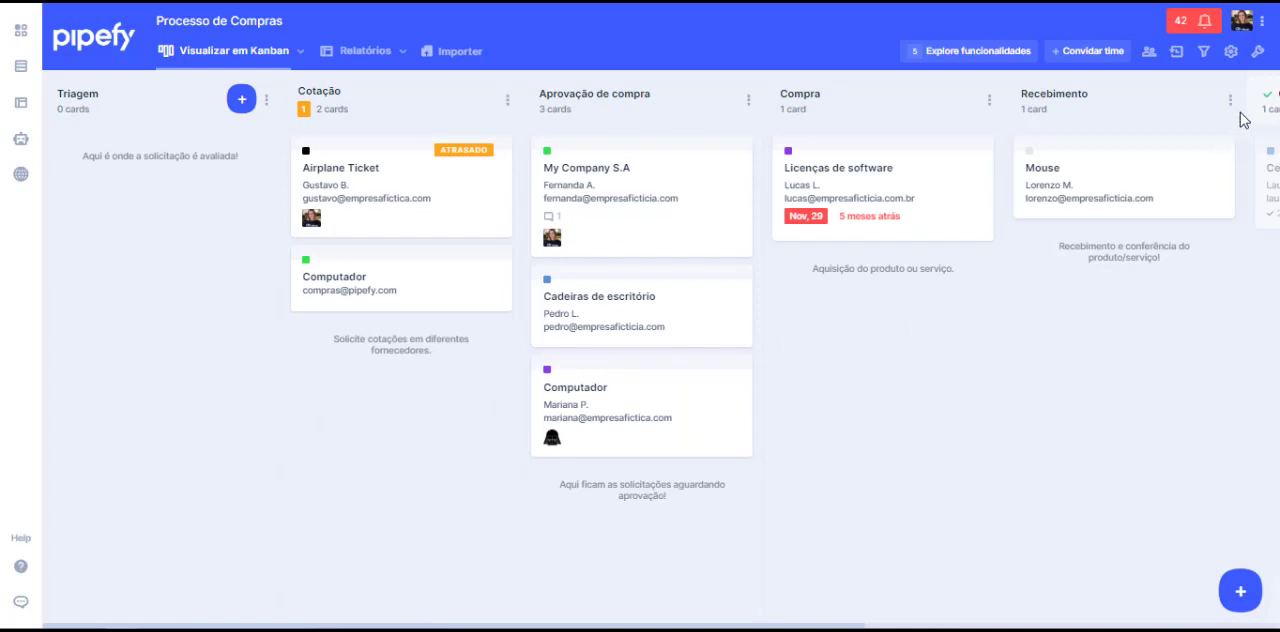
{"action": "left_click", "coordinate": [1257, 51]}
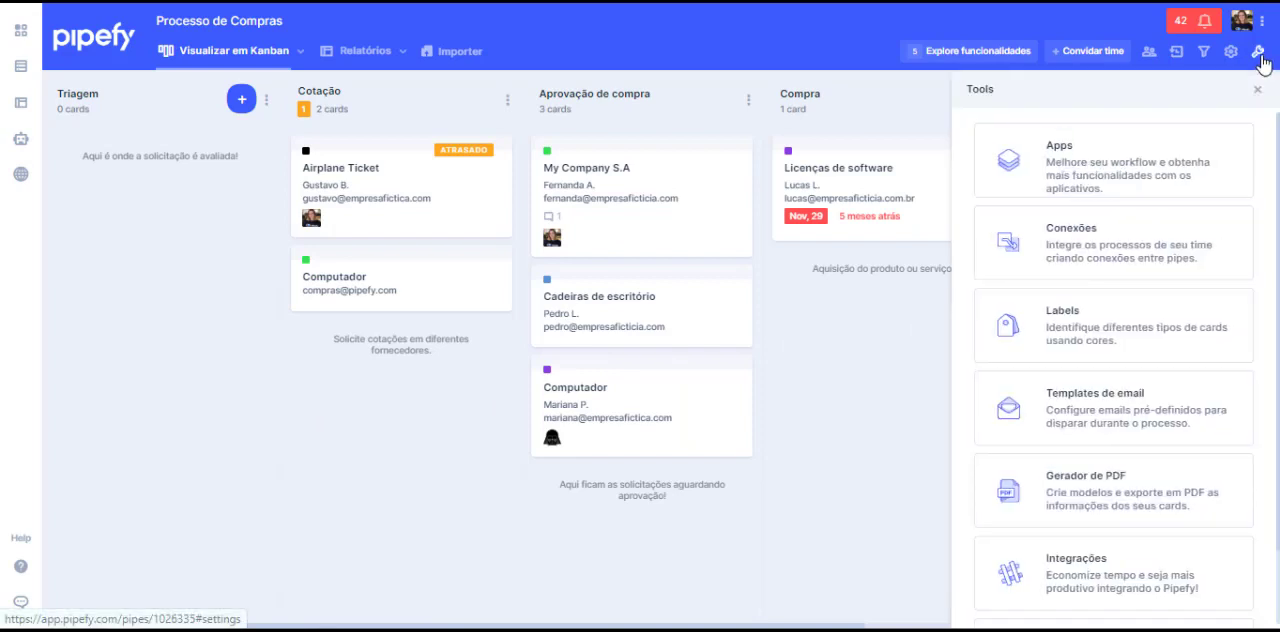
{"action": "left_click", "coordinate": [1199, 250]}
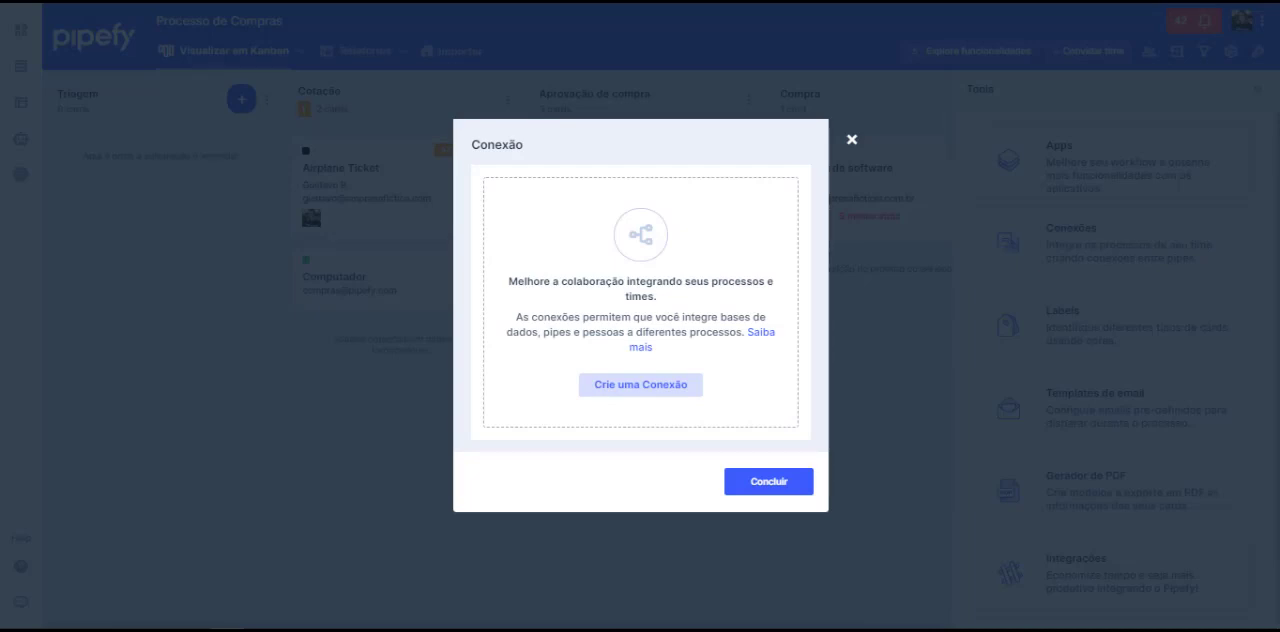
{"action": "left_click", "coordinate": [682, 387]}
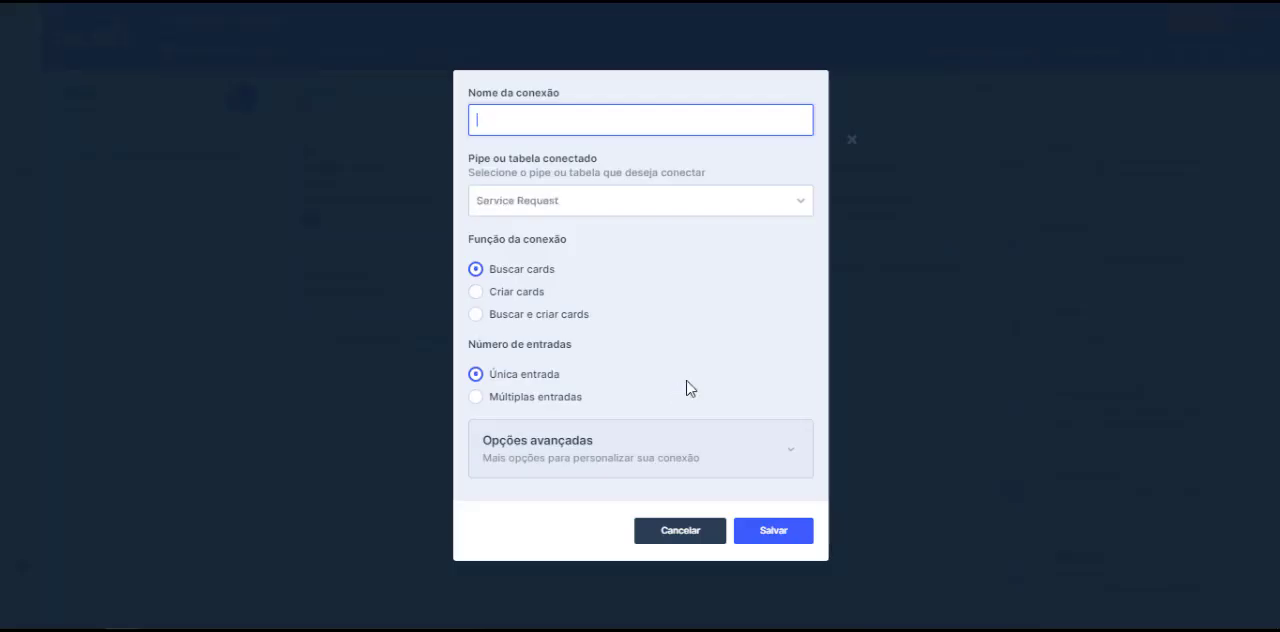
{"action": "type", "text": "Conexão"}
{"action": "left_click", "coordinate": [665, 201]}
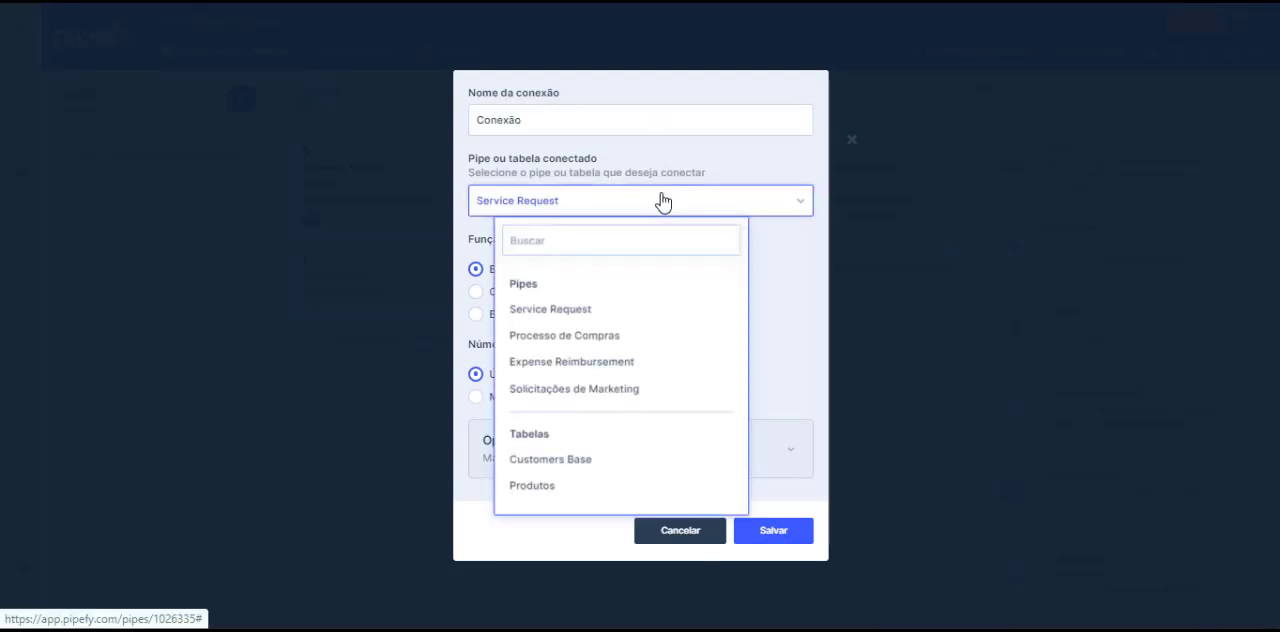
{"action": "left_click", "coordinate": [573, 308]}
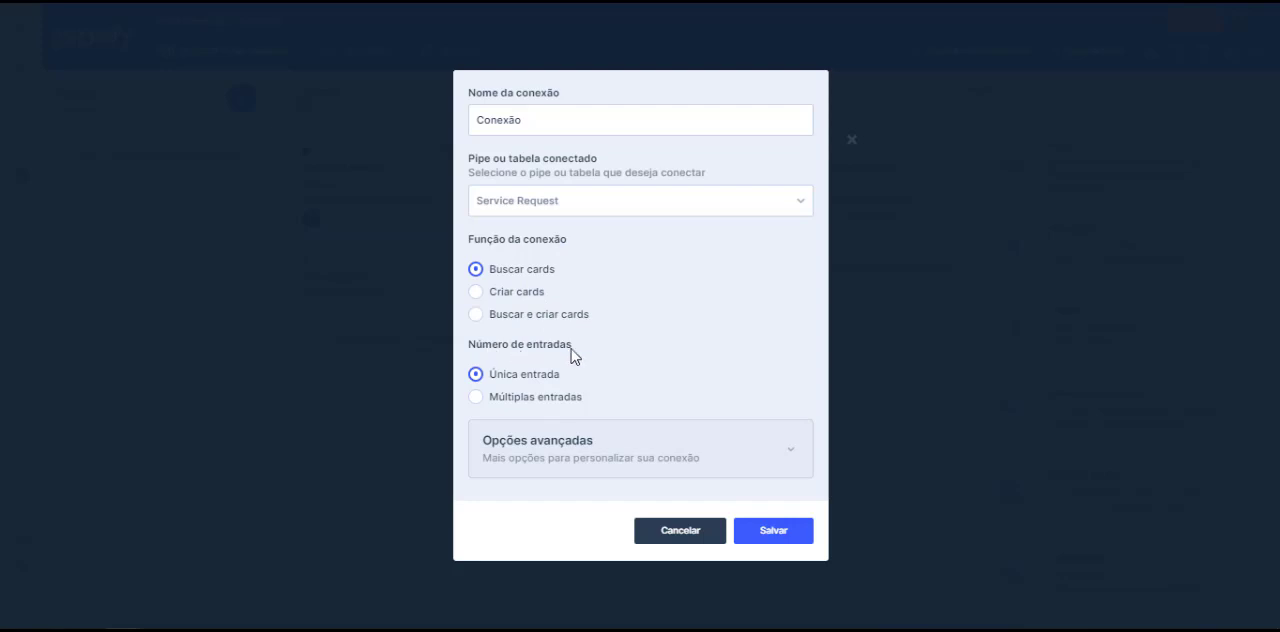
Step: Review the advanced options of the connection and save it
{"action": "left_click", "coordinate": [672, 456]}
{"action": "scroll", "coordinate": [740, 361], "scroll_direction": "down", "scroll_amount": 2}
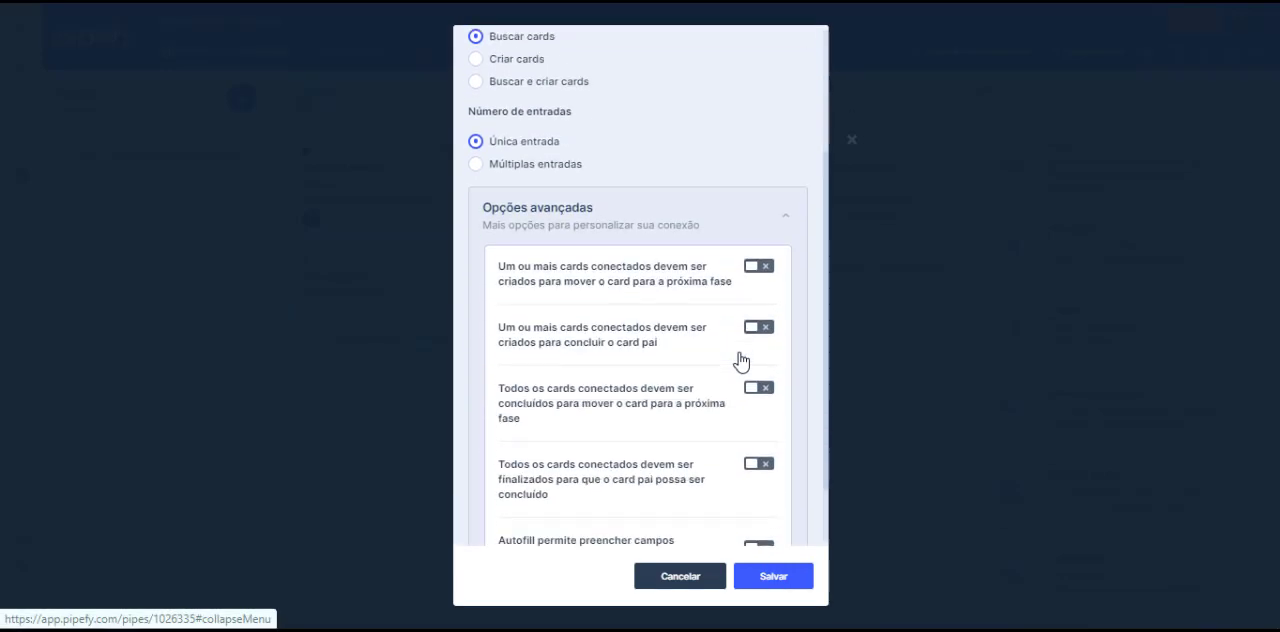
{"action": "scroll", "coordinate": [736, 372], "scroll_direction": "down", "scroll_amount": 1}
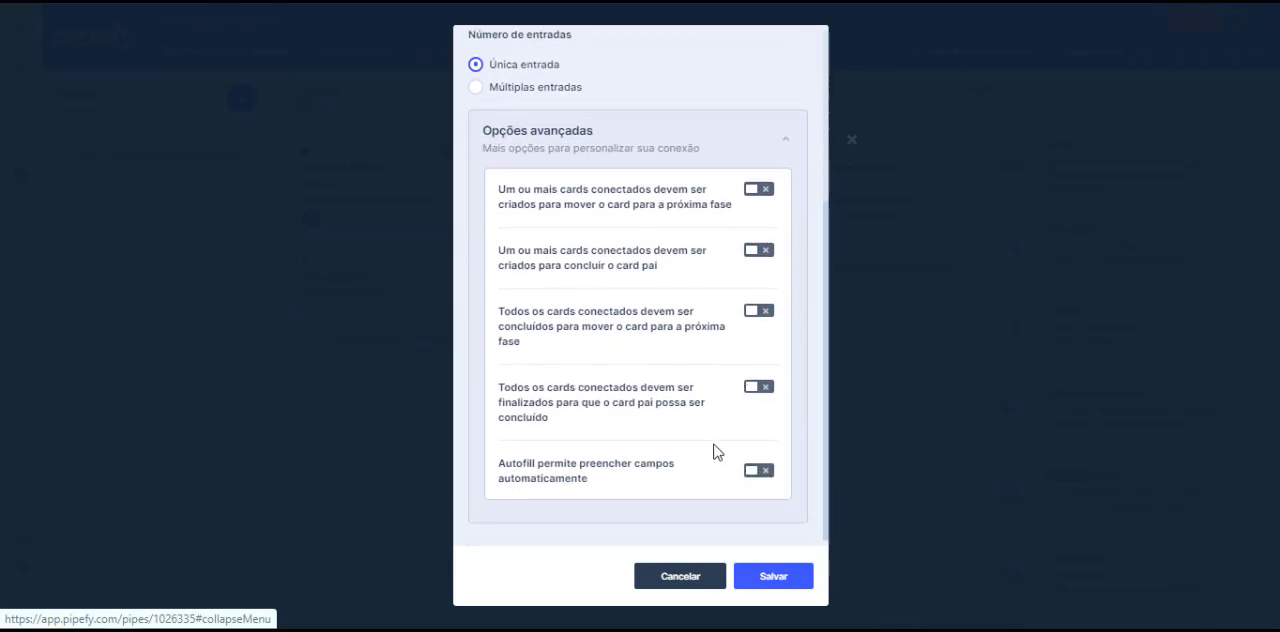
{"action": "left_click", "coordinate": [778, 580]}
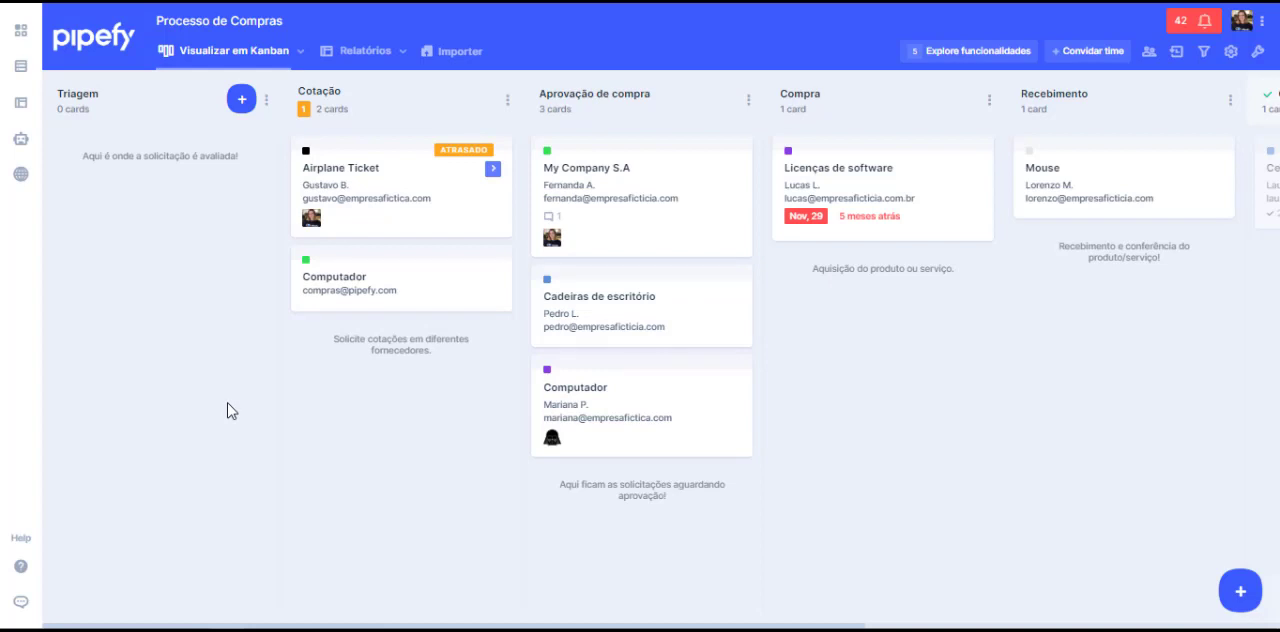
Step: View the connected Service Request cards of the Airplane Ticket card in the Cotação phase, and close the summary
{"action": "left_click", "coordinate": [494, 172]}
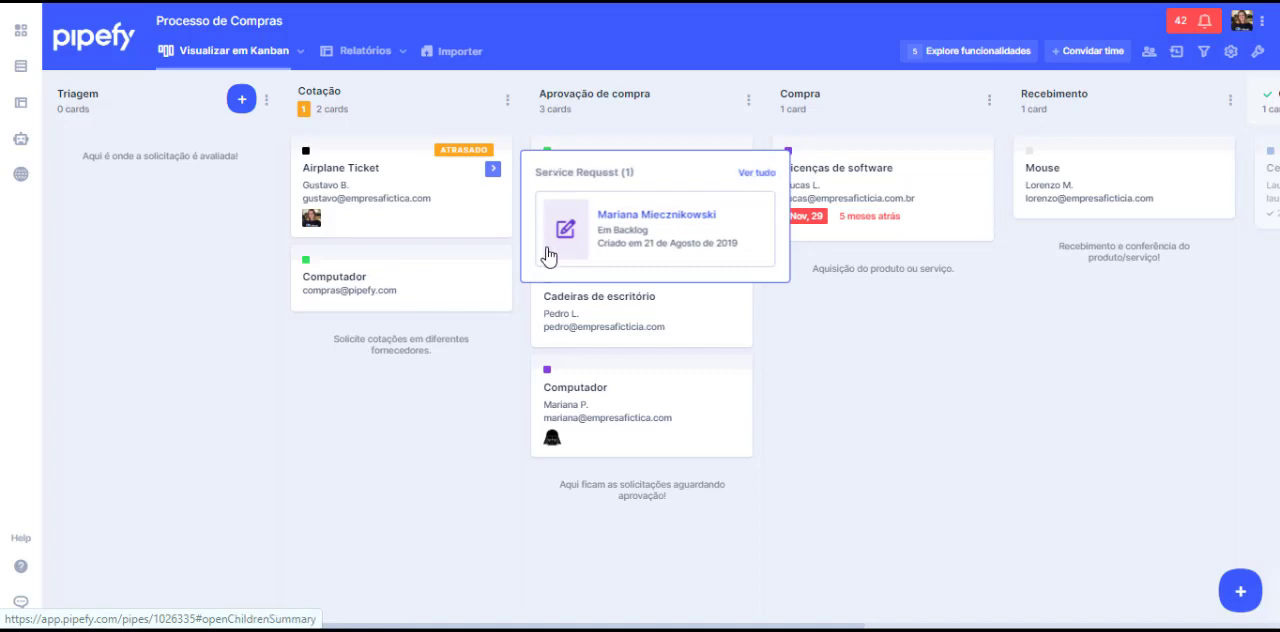
{"action": "left_click", "coordinate": [346, 397]}
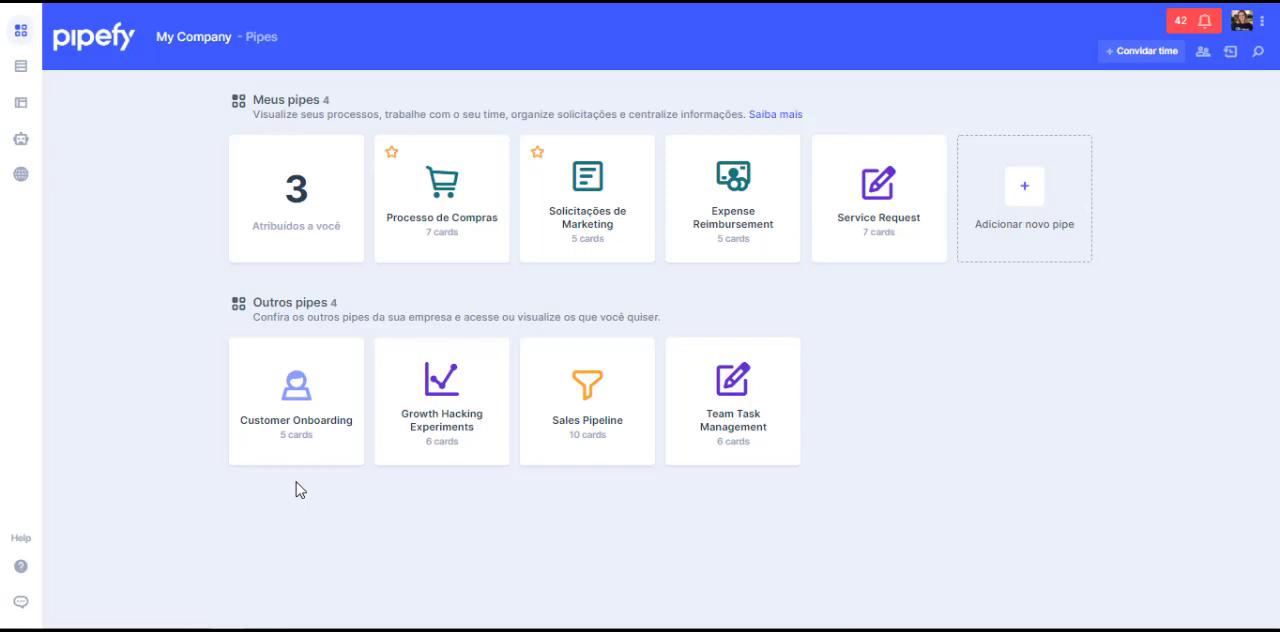
Step: Show and close the help center from the company's pipes overview, and open the support chat
{"action": "left_click", "coordinate": [21, 566]}
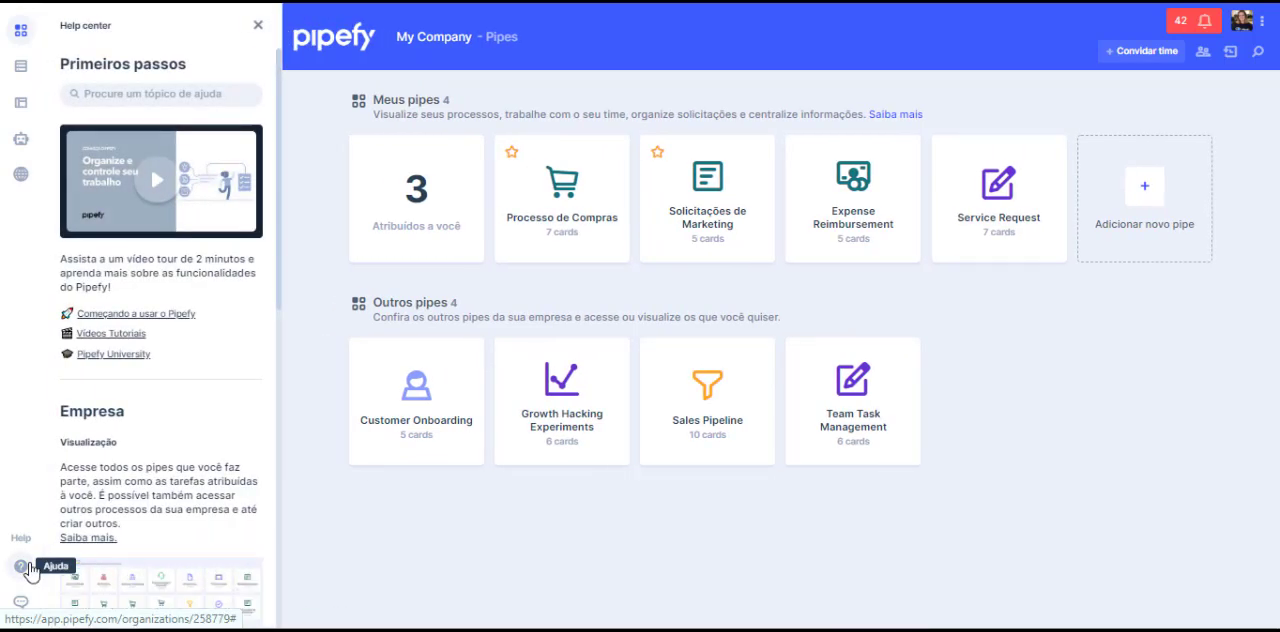
{"action": "left_click", "coordinate": [21, 566]}
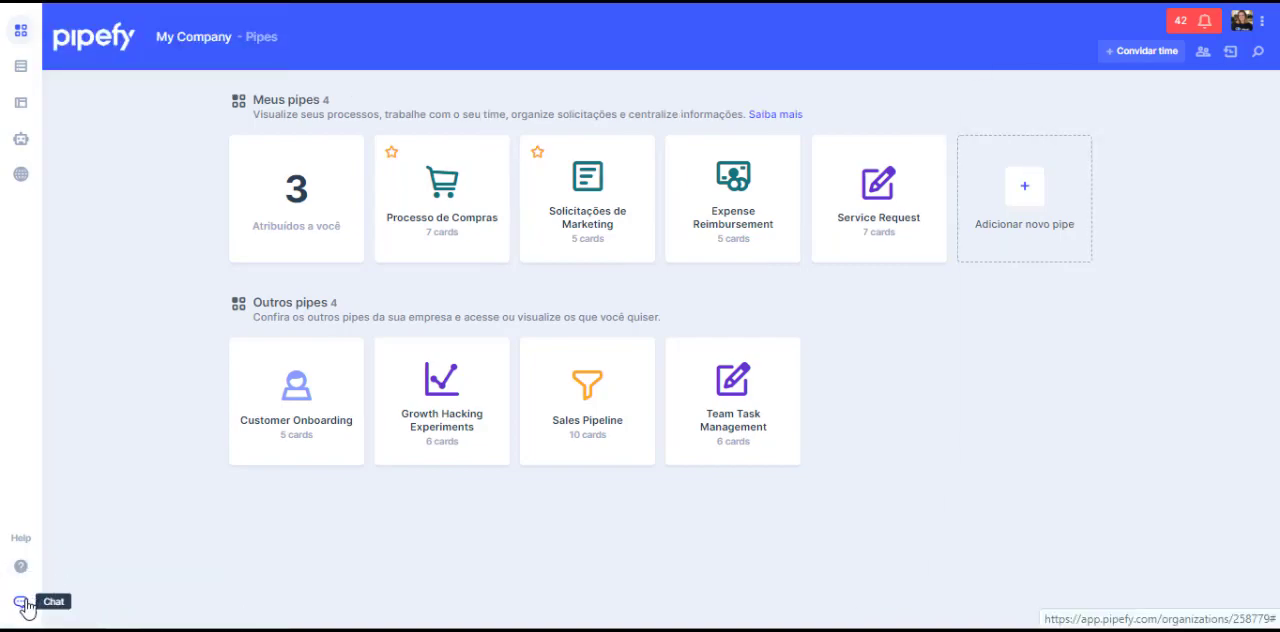
{"action": "left_click", "coordinate": [21, 602]}
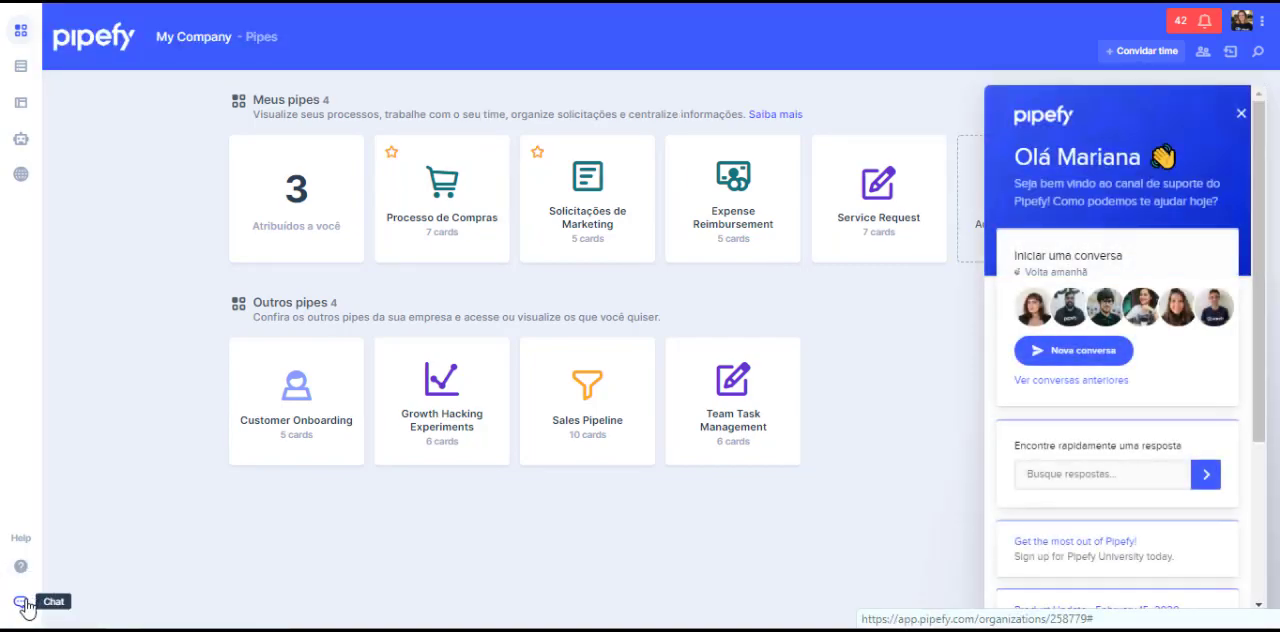